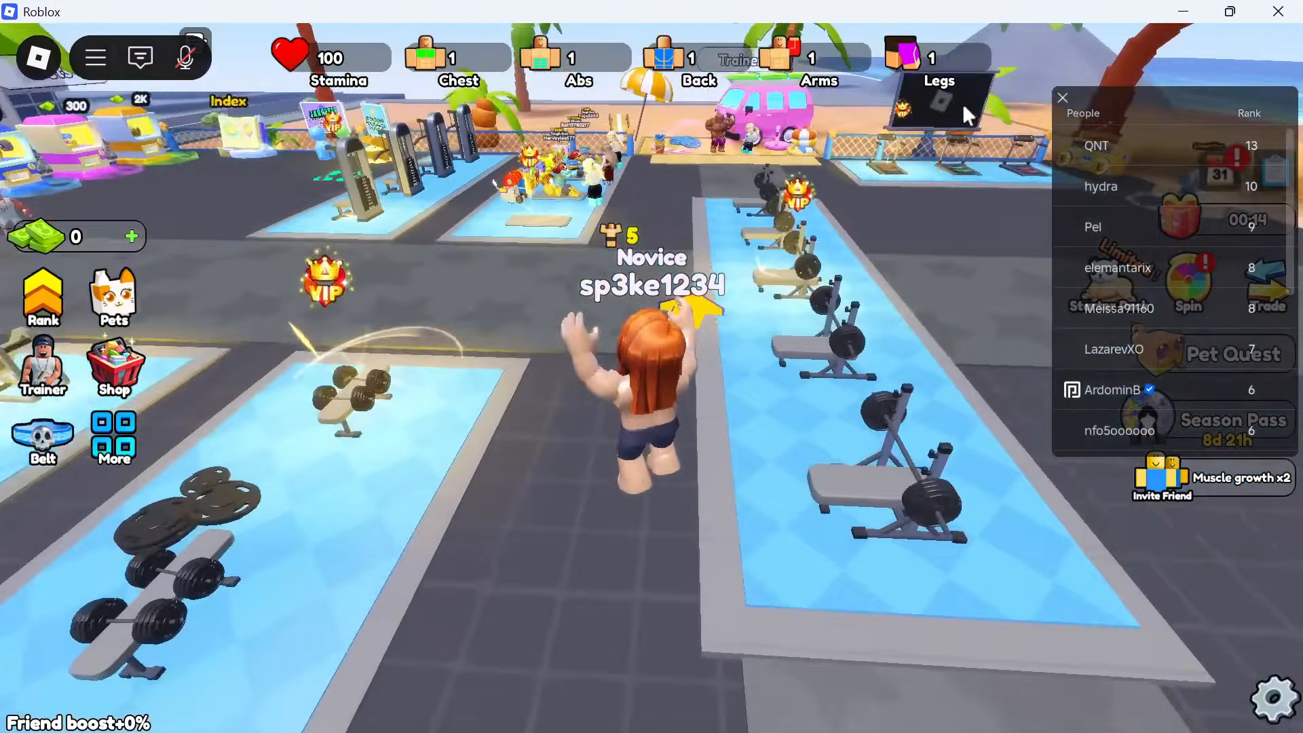
- Set the game's Graphics Quality to level 3 in manual mode and resume playing
{"action": "key", "text": "w"}
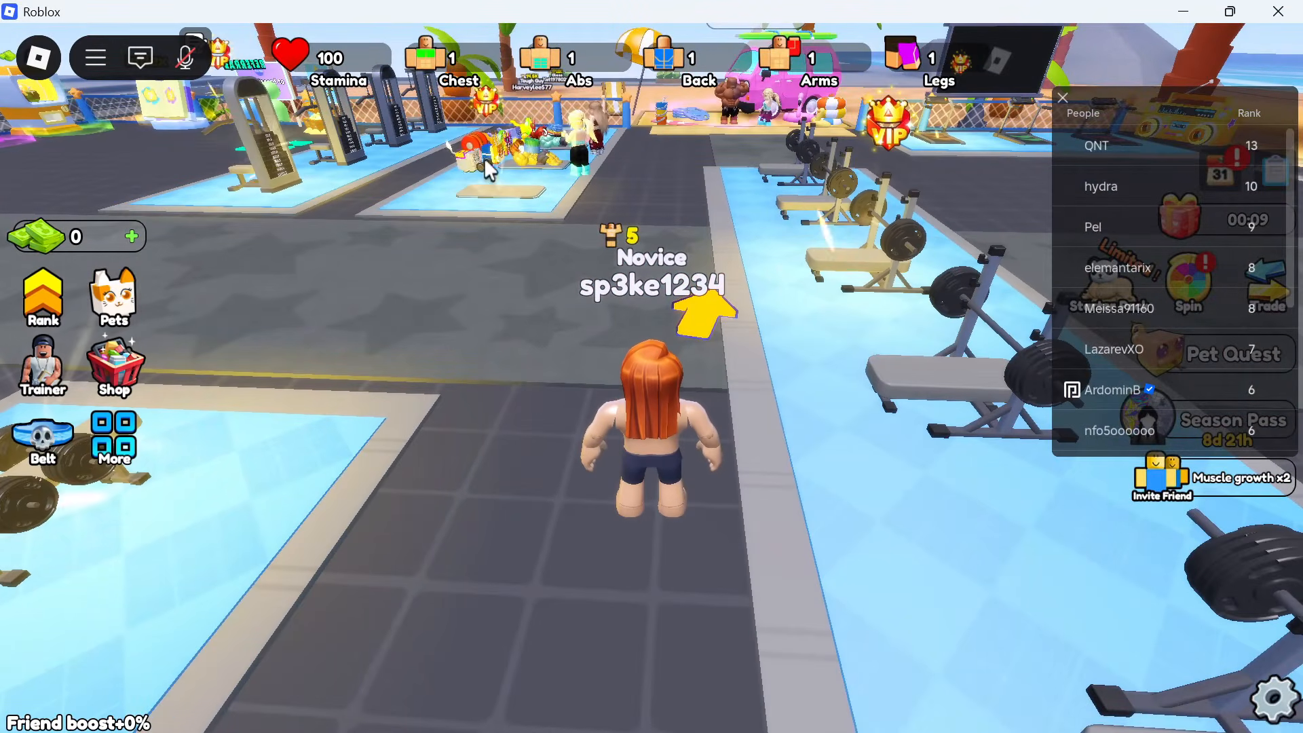
{"action": "left_click", "coordinate": [40, 59]}
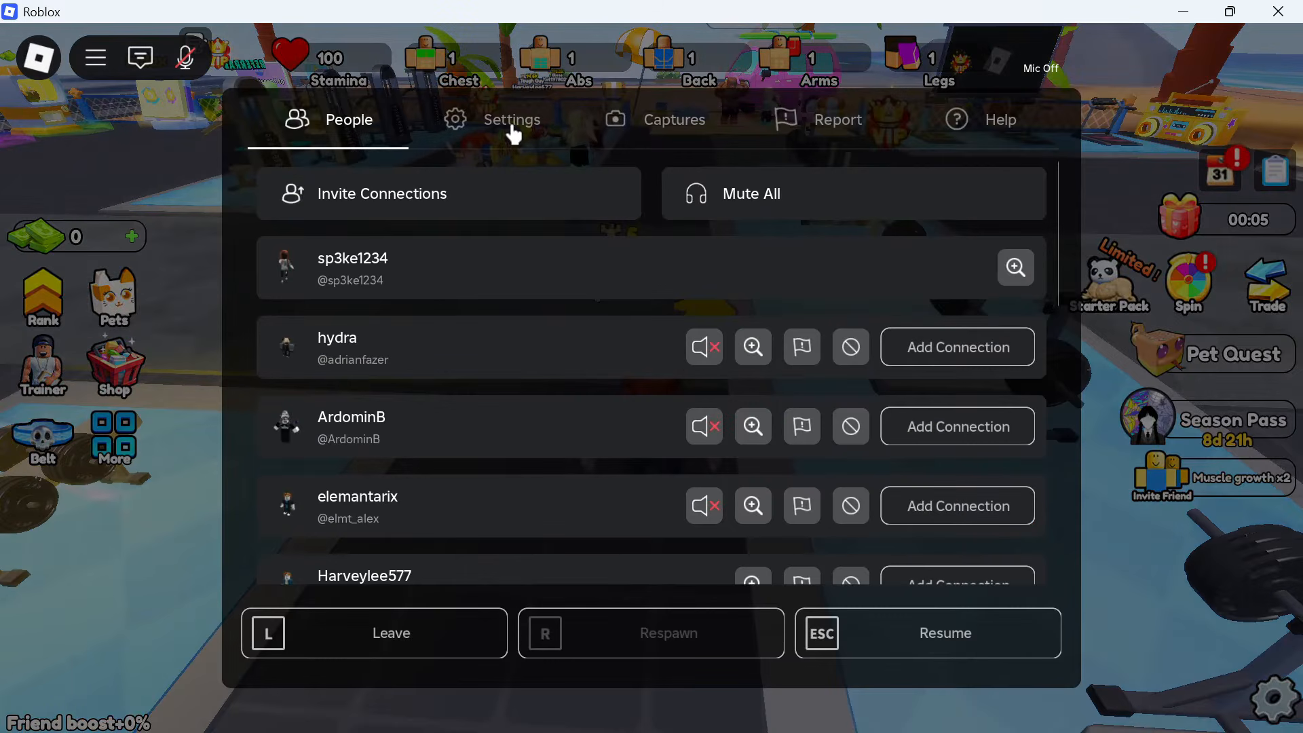
{"action": "left_click", "coordinate": [512, 129]}
{"action": "scroll", "coordinate": [475, 305], "scroll_direction": "down", "scroll_amount": 10}
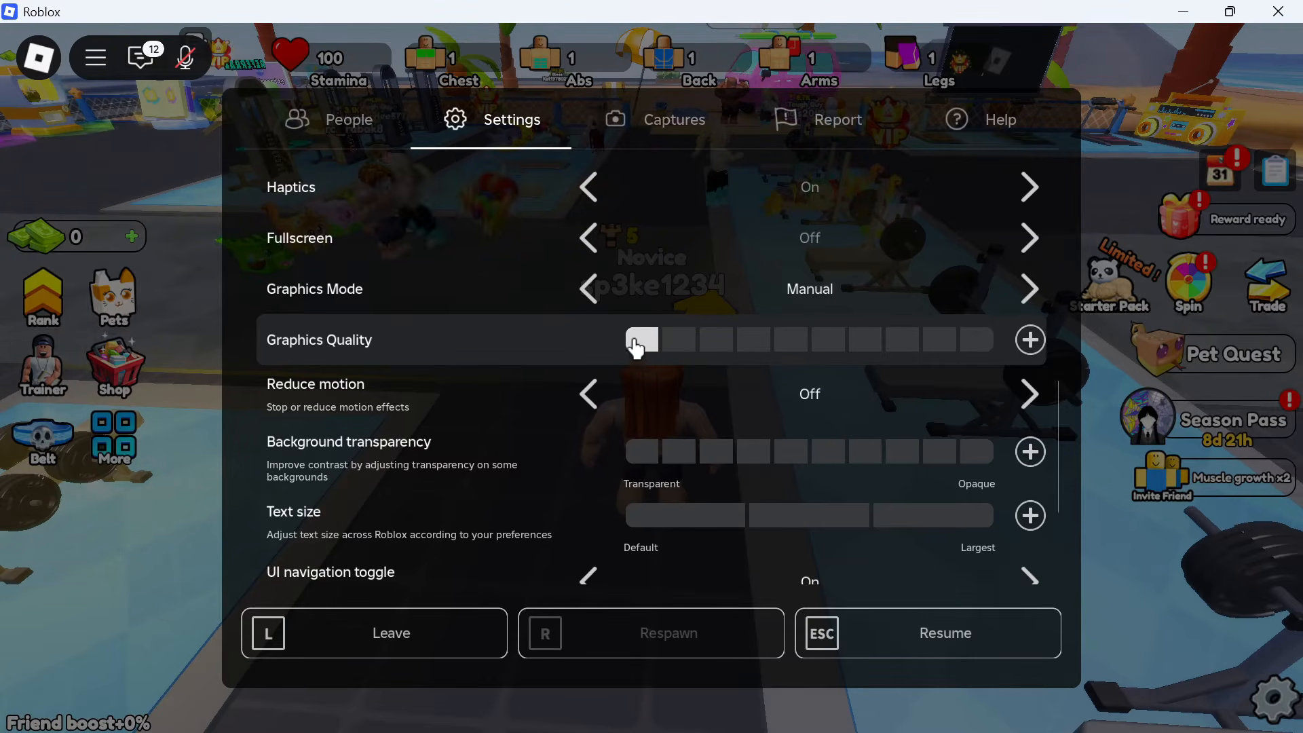
{"action": "left_click", "coordinate": [706, 343]}
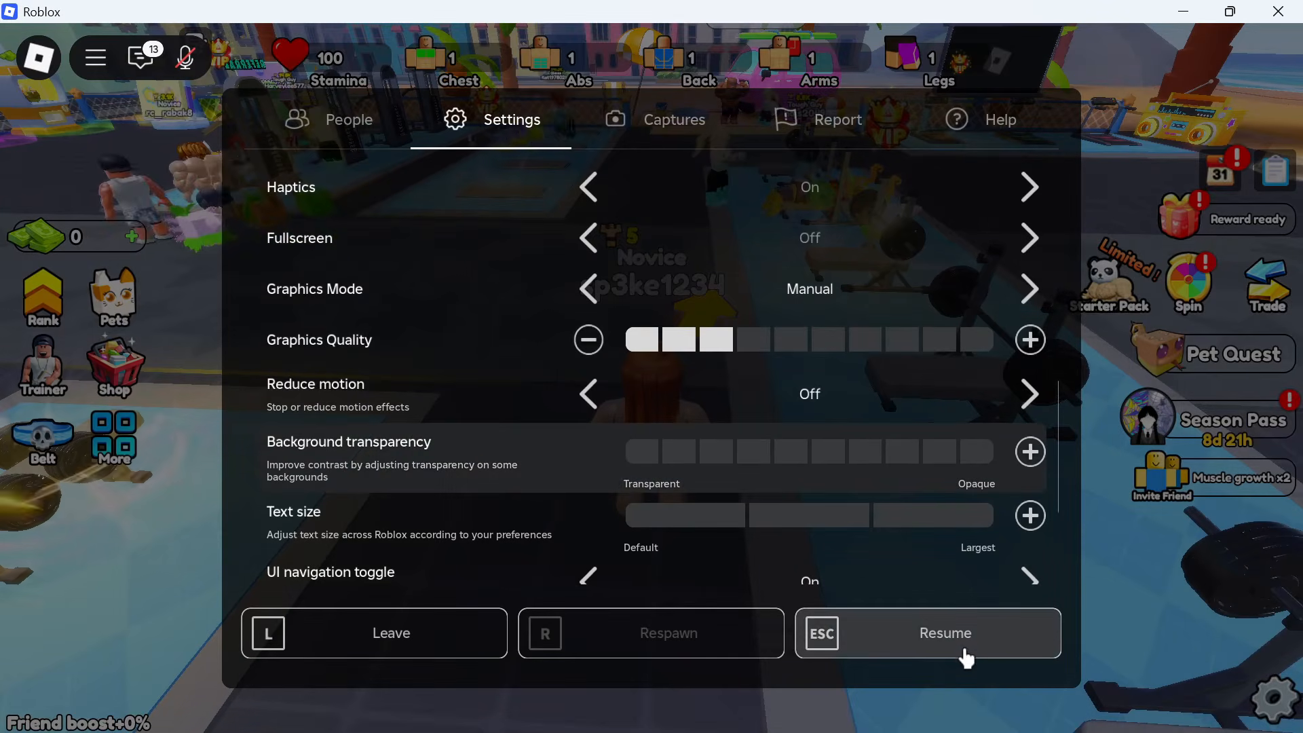
{"action": "left_click", "coordinate": [970, 645]}
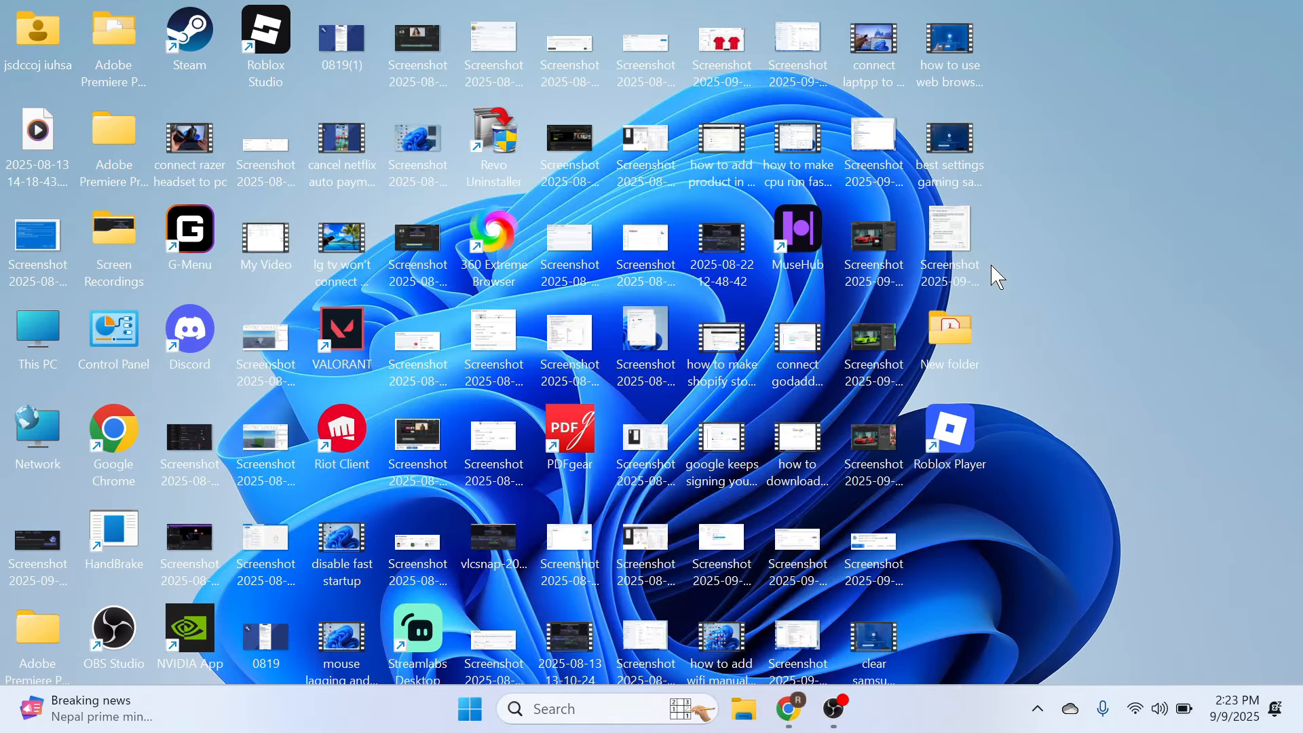
- Open the Windows display Graphics settings and check the custom application list for Roblox
{"action": "key", "text": "super"}
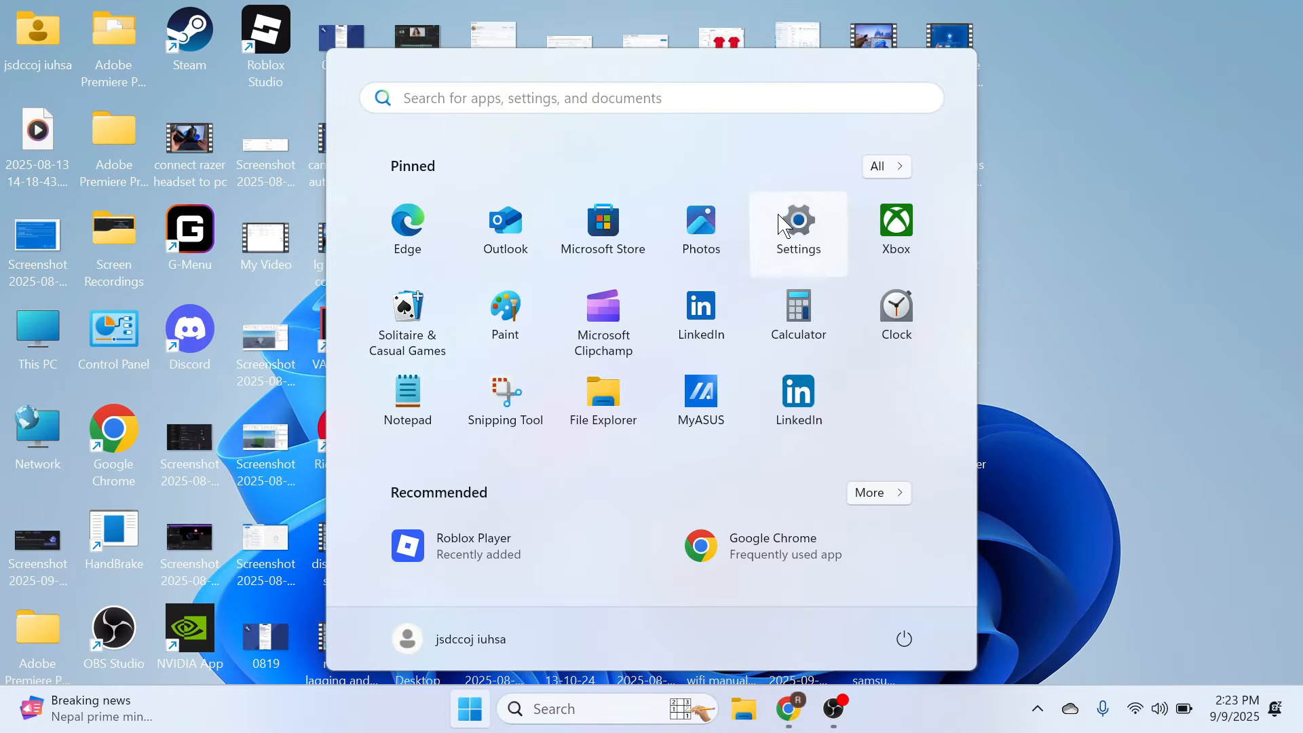
{"action": "left_click", "coordinate": [796, 227]}
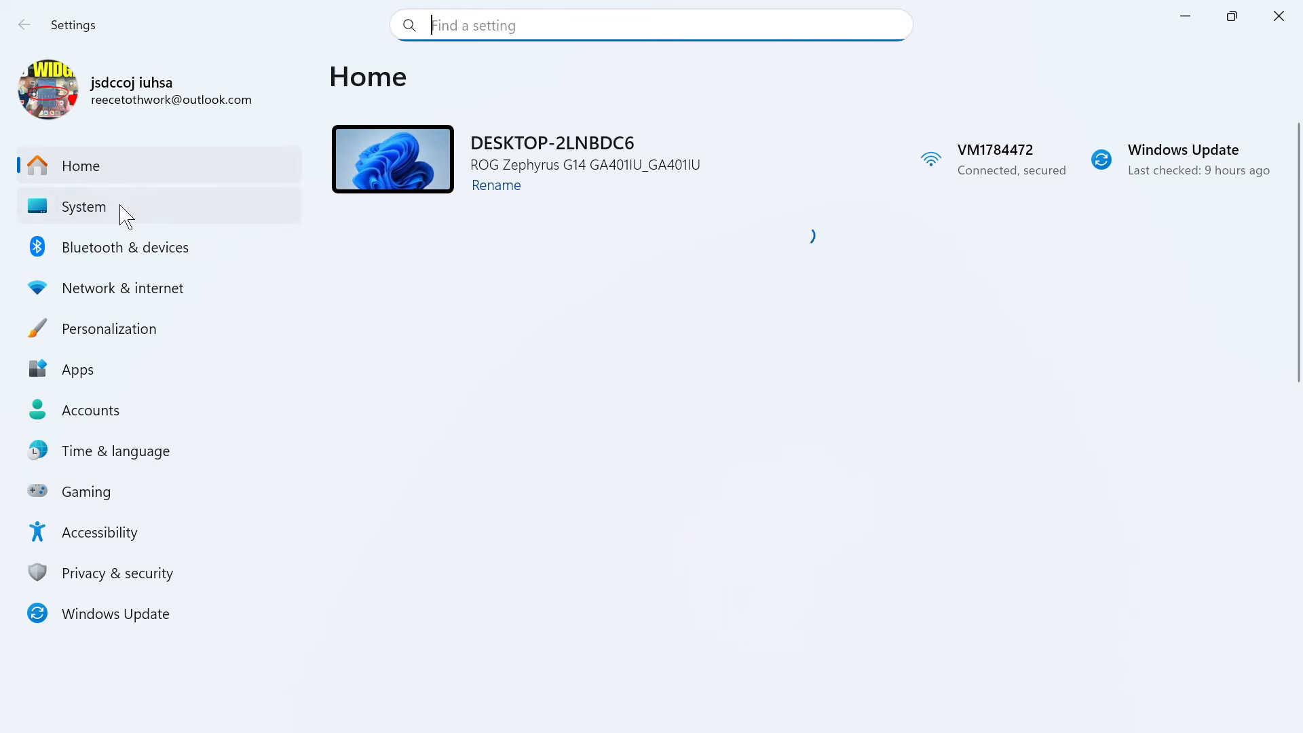
{"action": "left_click", "coordinate": [124, 215]}
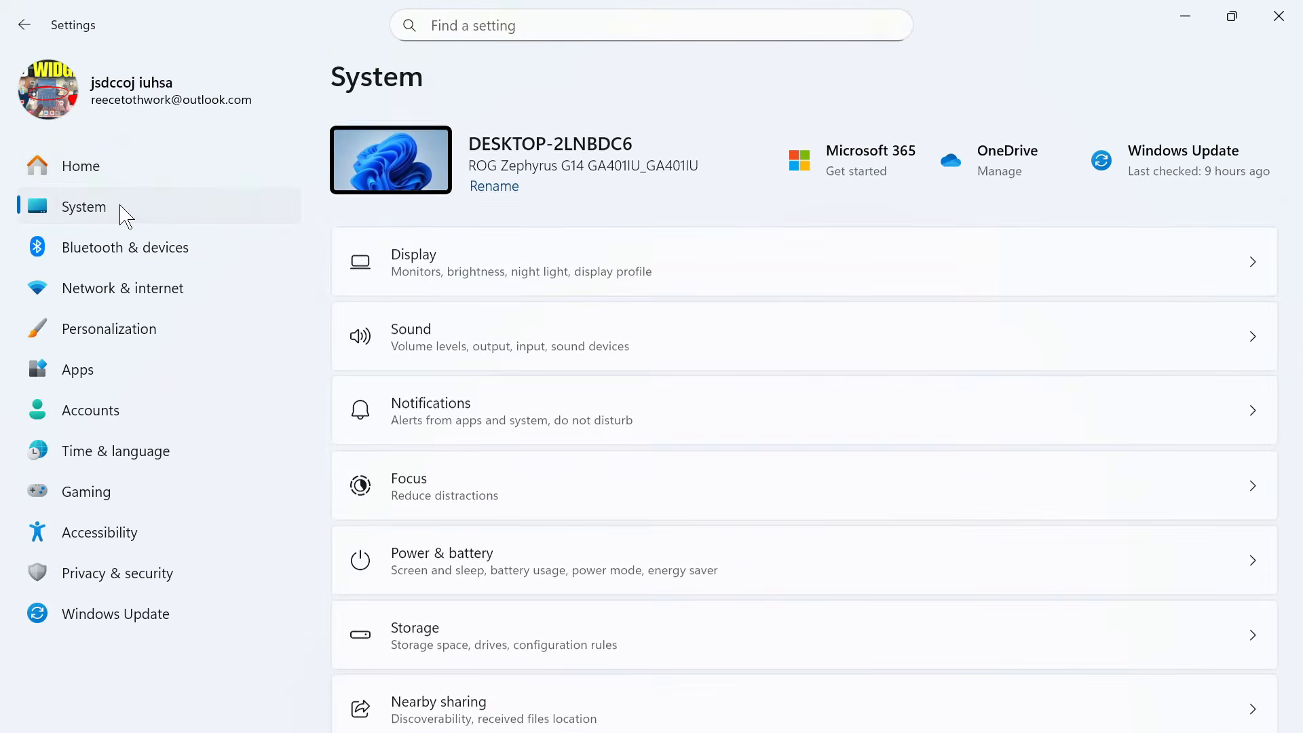
{"action": "left_click", "coordinate": [448, 275]}
{"action": "scroll", "coordinate": [509, 312], "scroll_direction": "down", "scroll_amount": 5}
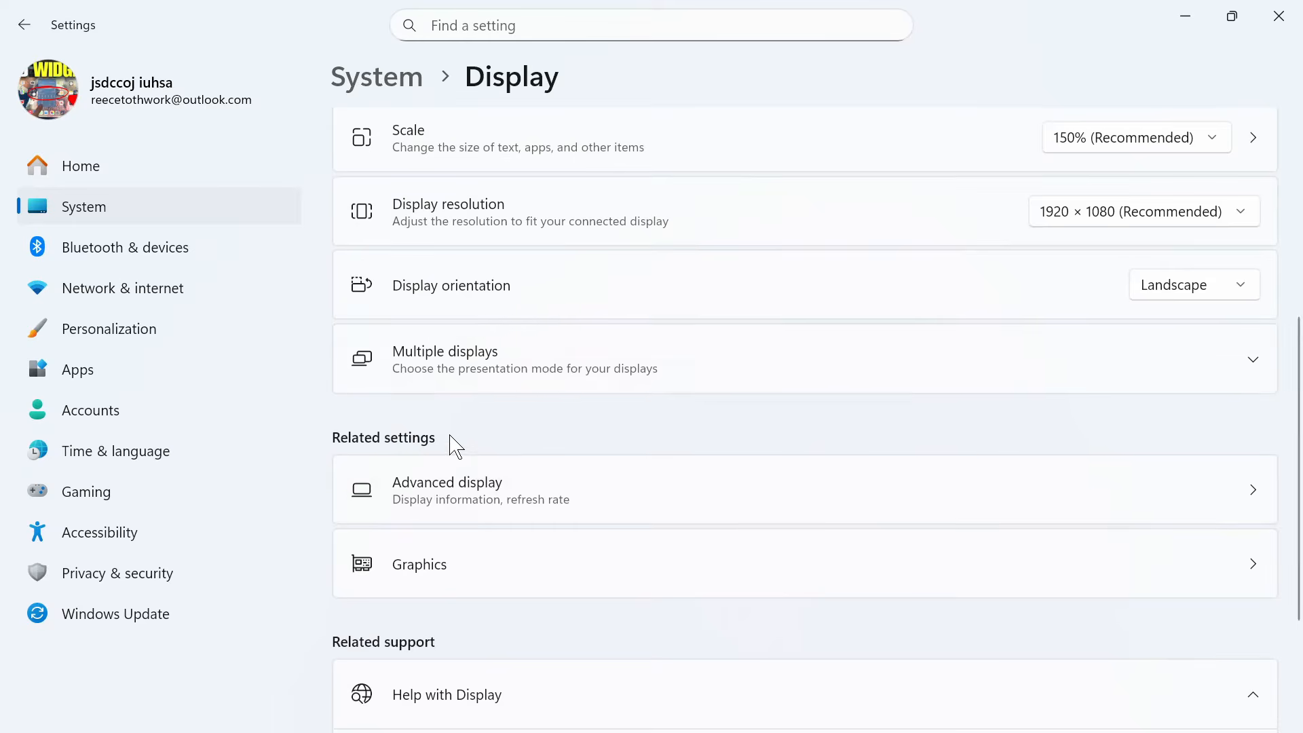
{"action": "scroll", "coordinate": [441, 444], "scroll_direction": "down", "scroll_amount": 3}
{"action": "left_click", "coordinate": [457, 373]}
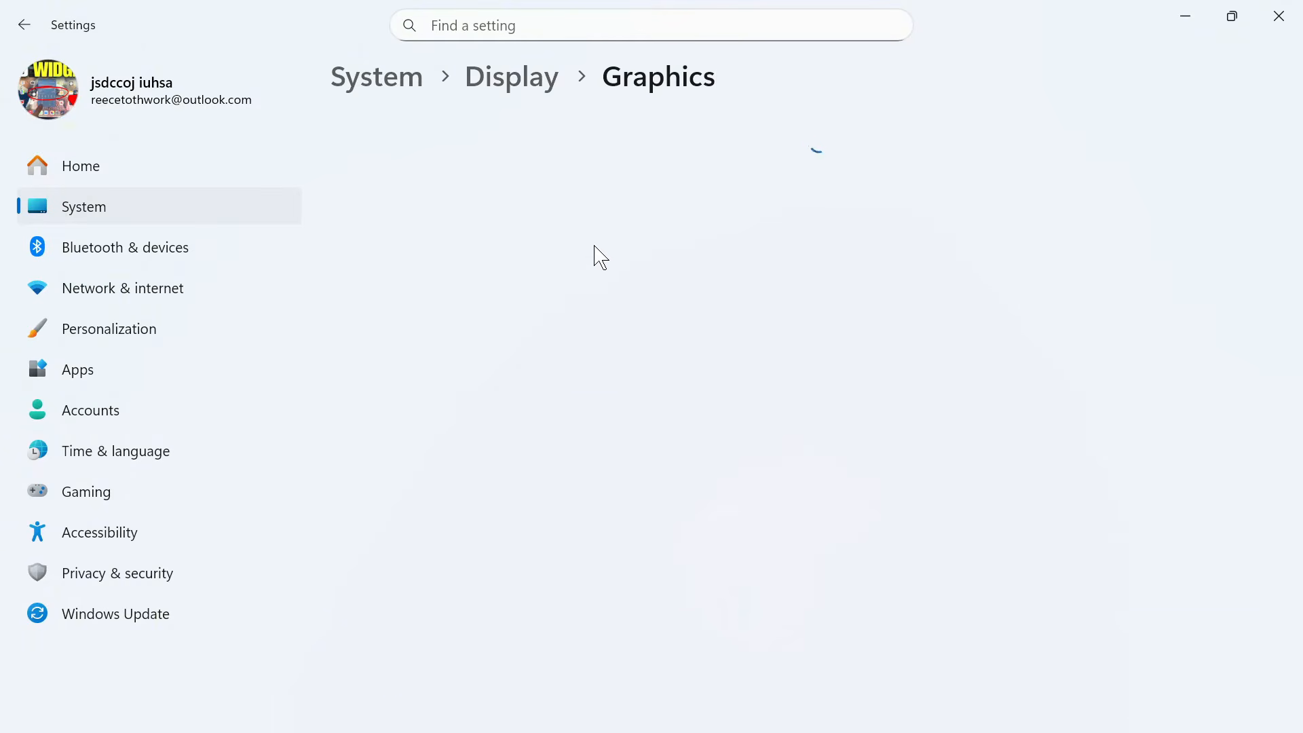
{"action": "scroll", "coordinate": [573, 283], "scroll_direction": "down", "scroll_amount": 4}
{"action": "scroll", "coordinate": [575, 284], "scroll_direction": "down", "scroll_amount": 10}
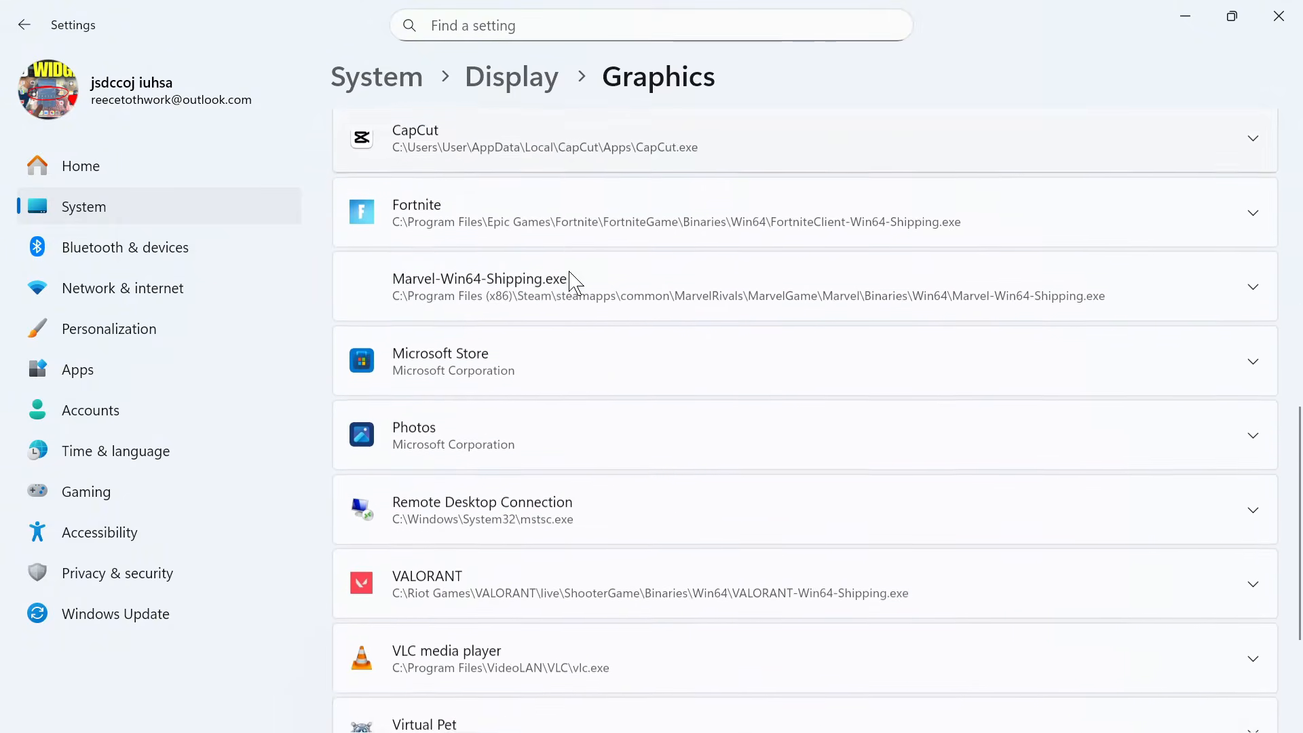
{"action": "scroll", "coordinate": [542, 292], "scroll_direction": "up", "scroll_amount": 1}
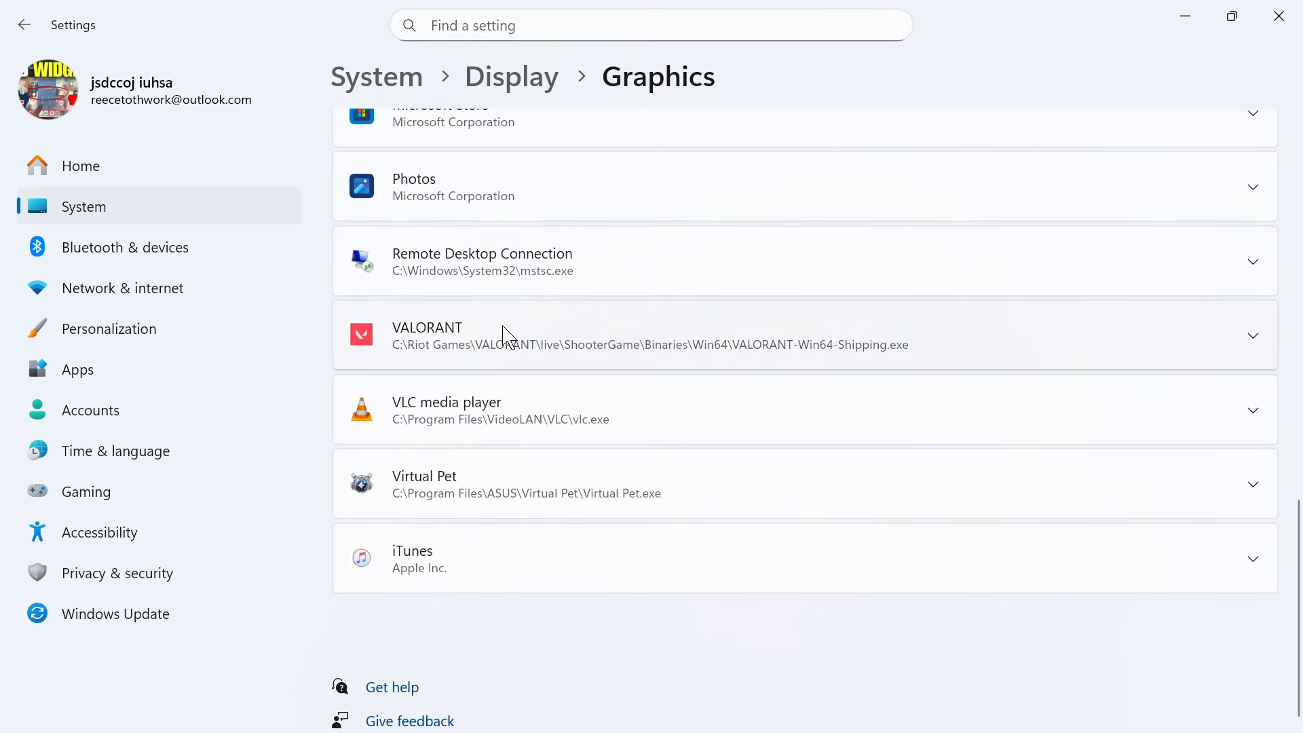
{"action": "scroll", "coordinate": [538, 401], "scroll_direction": "up", "scroll_amount": 7}
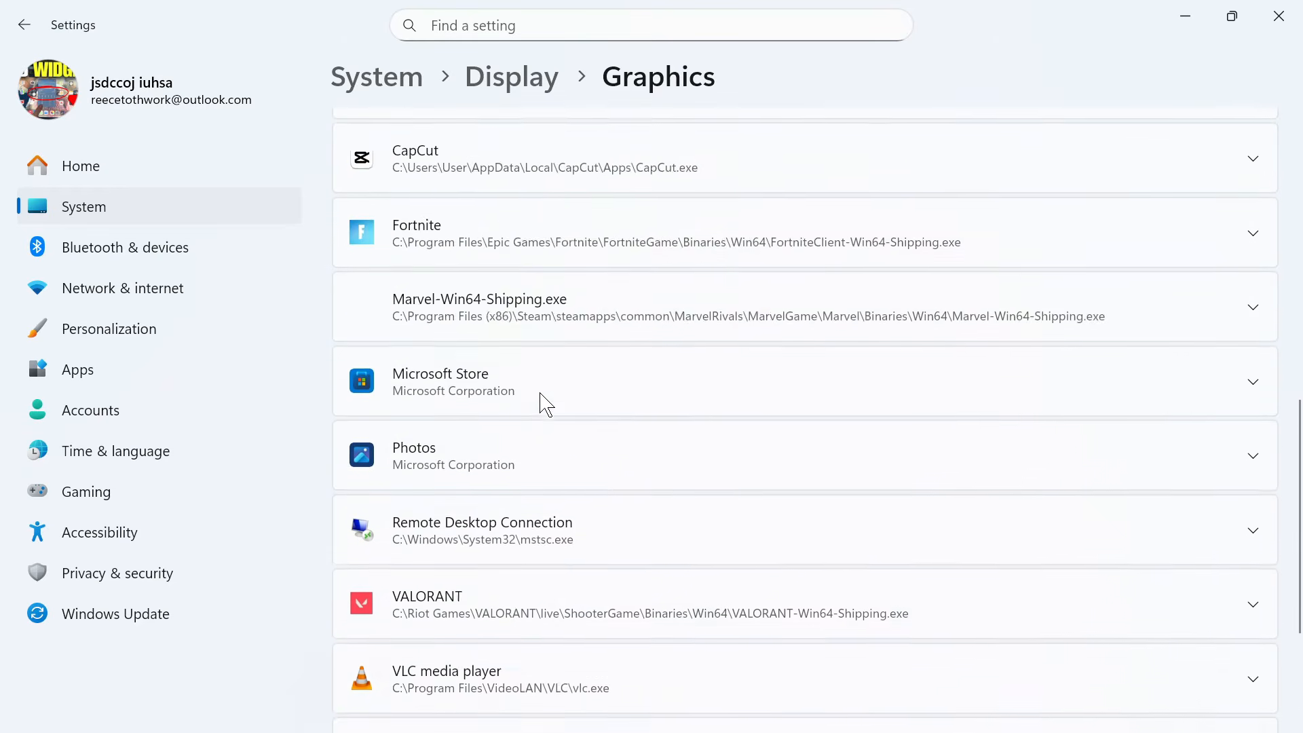
{"action": "scroll", "coordinate": [543, 401], "scroll_direction": "up", "scroll_amount": 8}
{"action": "scroll", "coordinate": [584, 384], "scroll_direction": "down", "scroll_amount": 2}
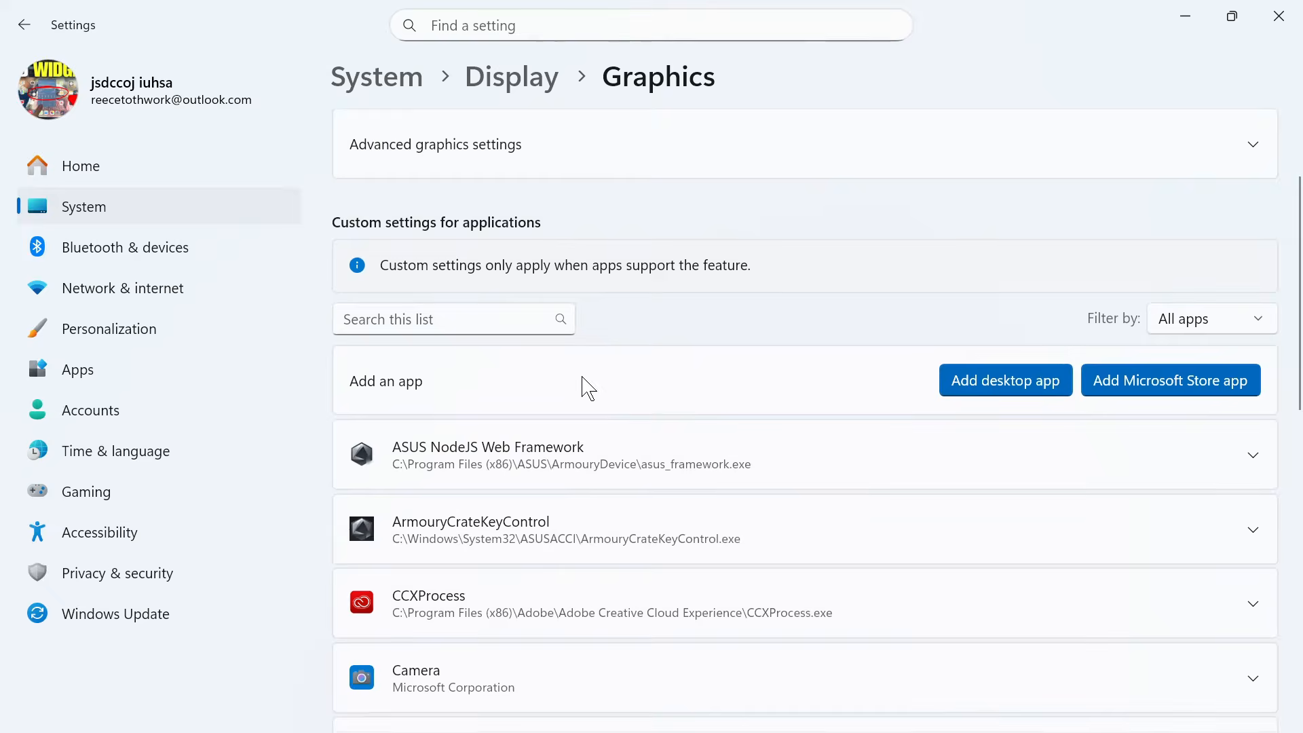
{"action": "left_click", "coordinate": [1013, 392]}
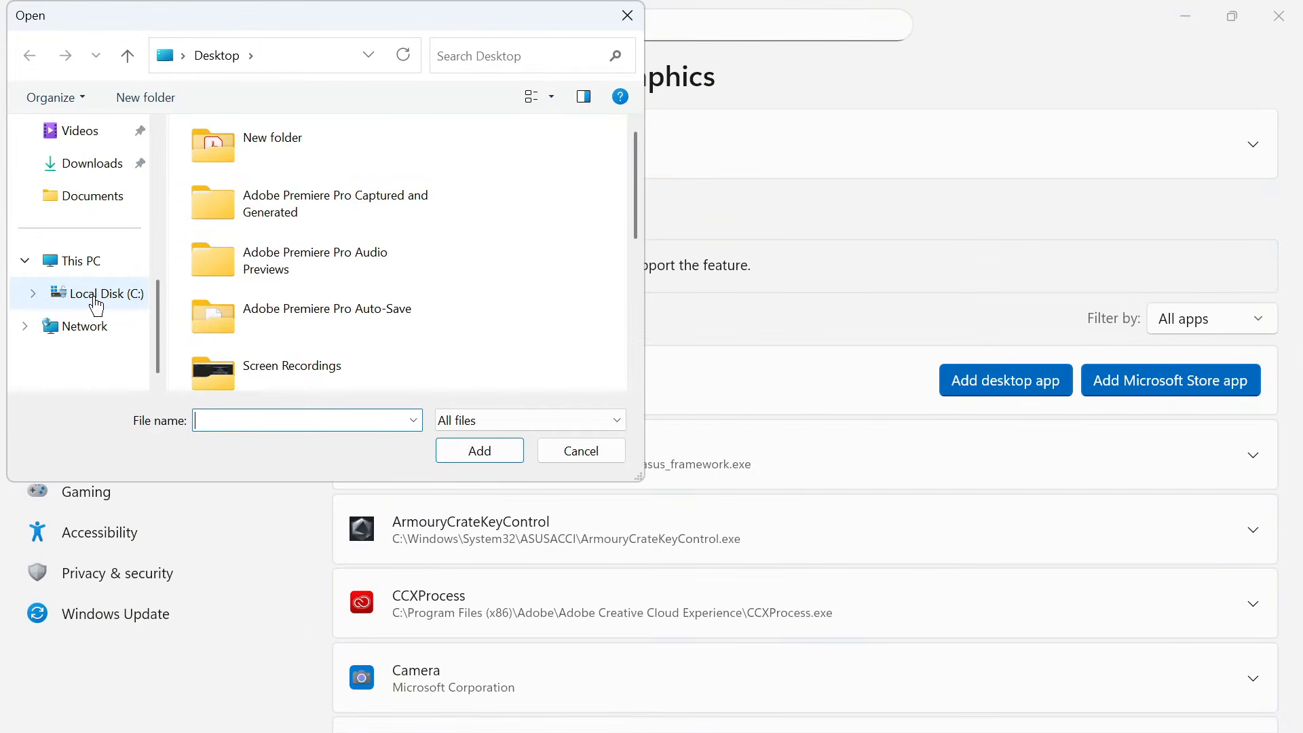
{"action": "left_click", "coordinate": [96, 303]}
{"action": "key", "text": "alt+Left"}
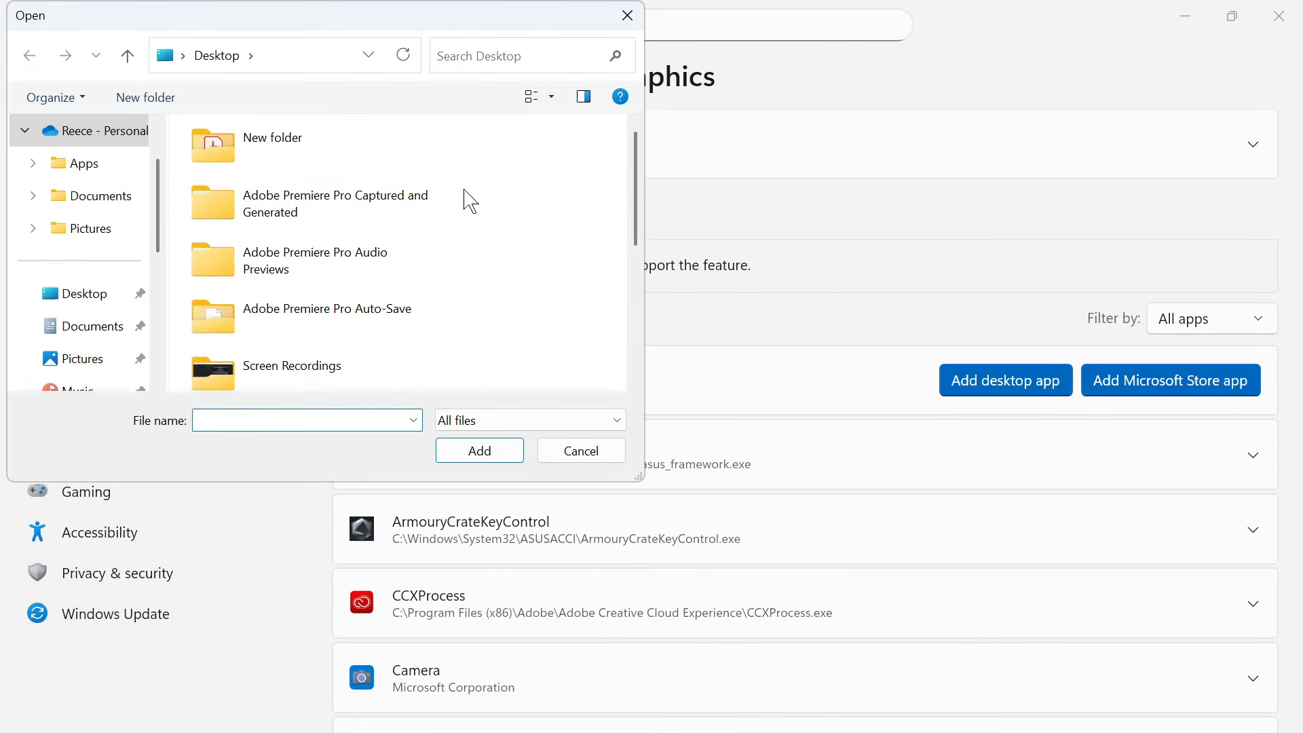
{"action": "left_click", "coordinate": [627, 15]}
- Minimize Settings, open the file location of the Roblox Player desktop shortcut, and copy its folder path
{"action": "left_click", "coordinate": [1184, 13]}
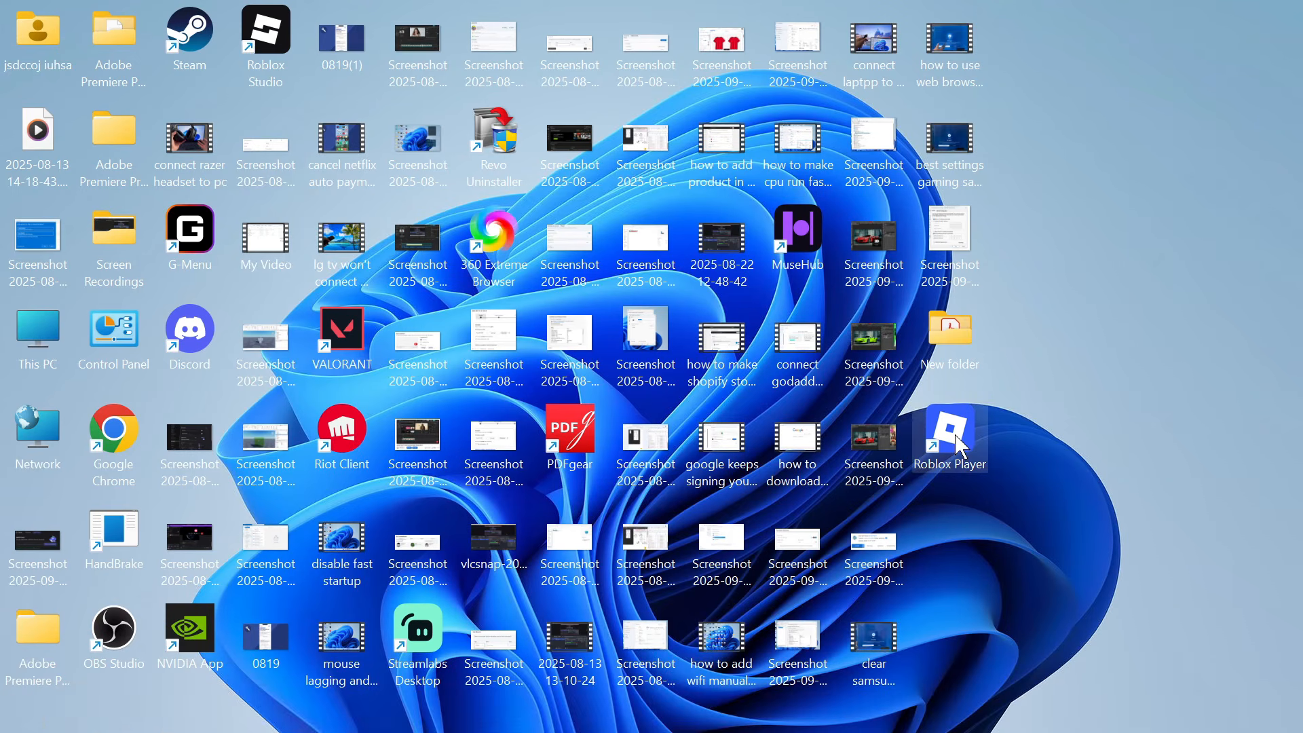
{"action": "right_click", "coordinate": [962, 447]}
{"action": "left_click", "coordinate": [1064, 319]}
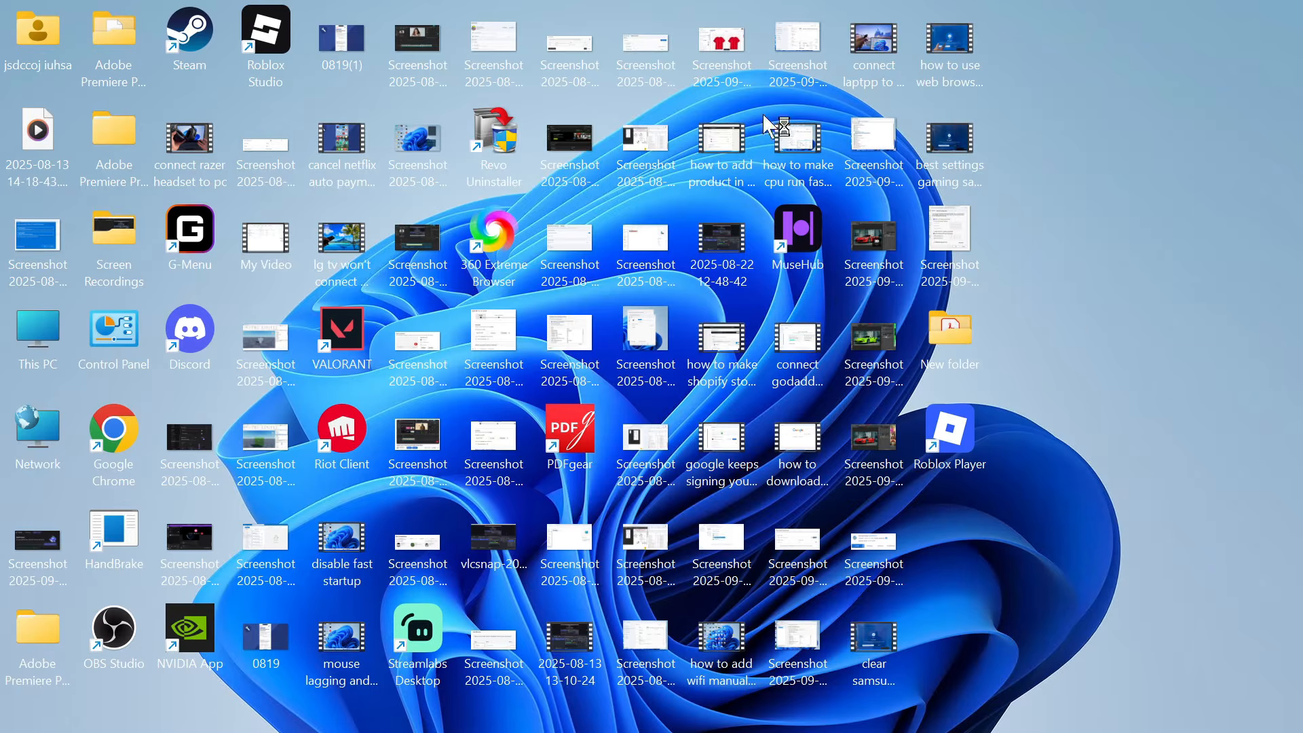
{"action": "left_click", "coordinate": [585, 70]}
{"action": "left_click", "coordinate": [664, 72]}
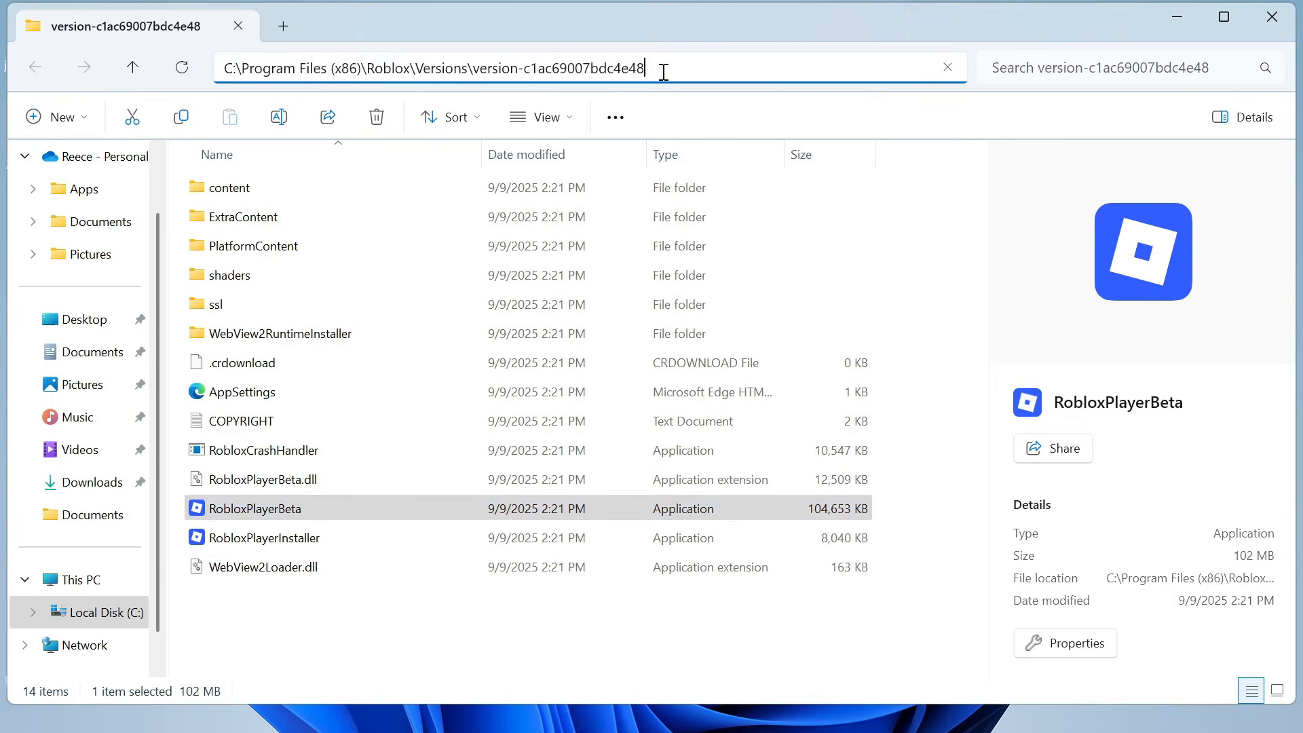
{"action": "triple_click", "coordinate": [556, 65]}
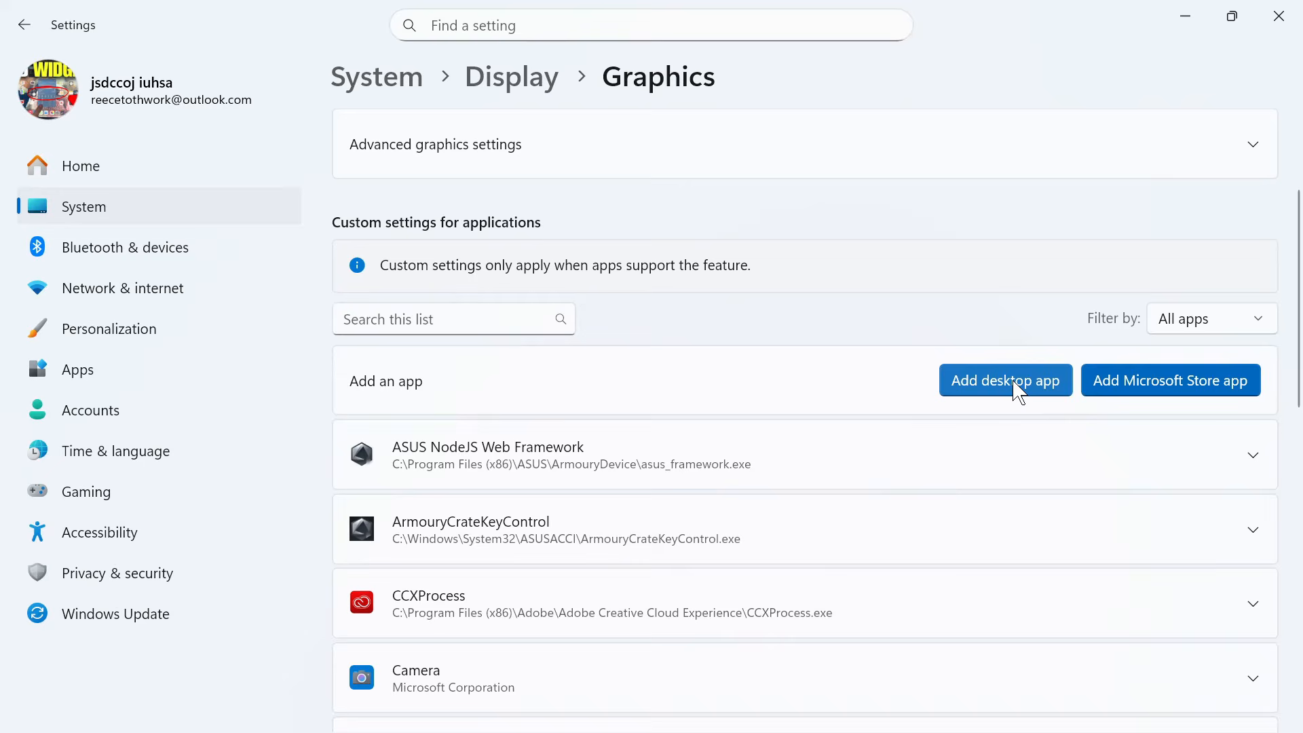
- Add RobloxPlayerBeta from the copied folder path as a desktop app in the custom graphics settings
{"action": "left_click", "coordinate": [1018, 390]}
{"action": "left_click", "coordinate": [305, 53]}
{"action": "key", "text": "ctrl+v"}
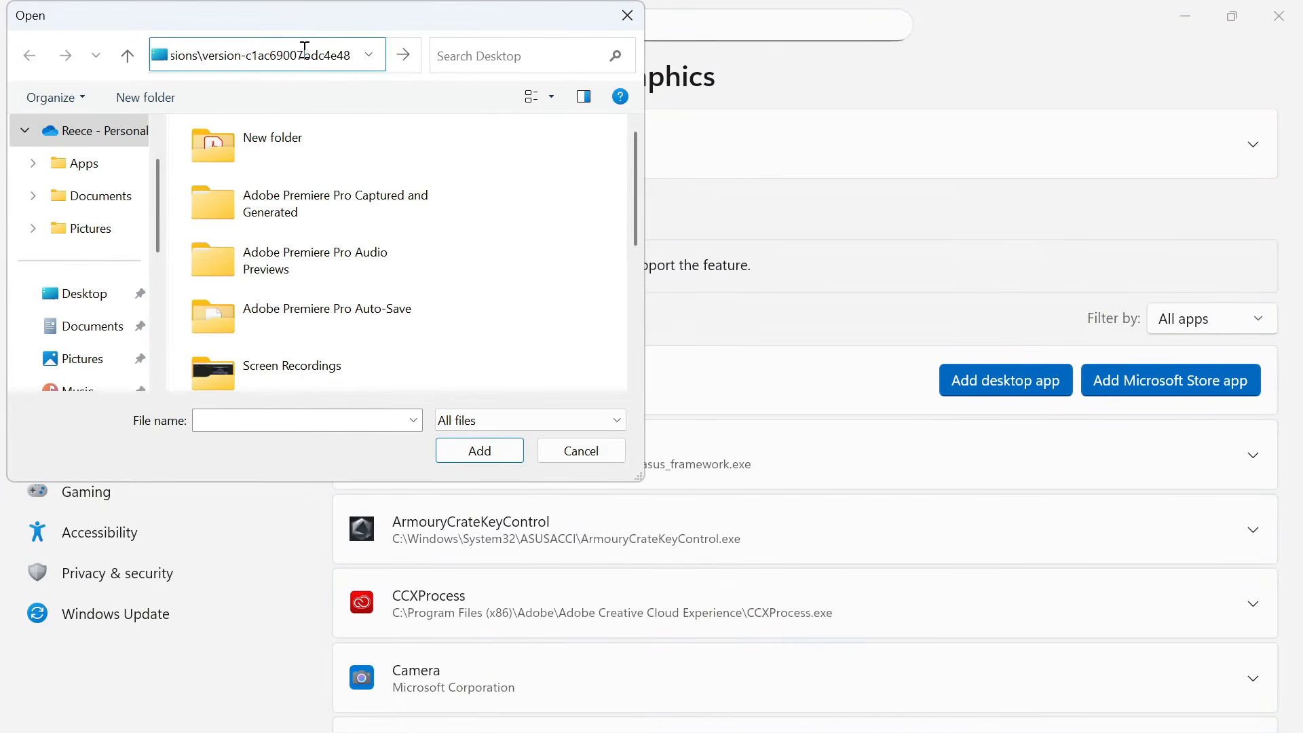
{"action": "key", "text": "Return"}
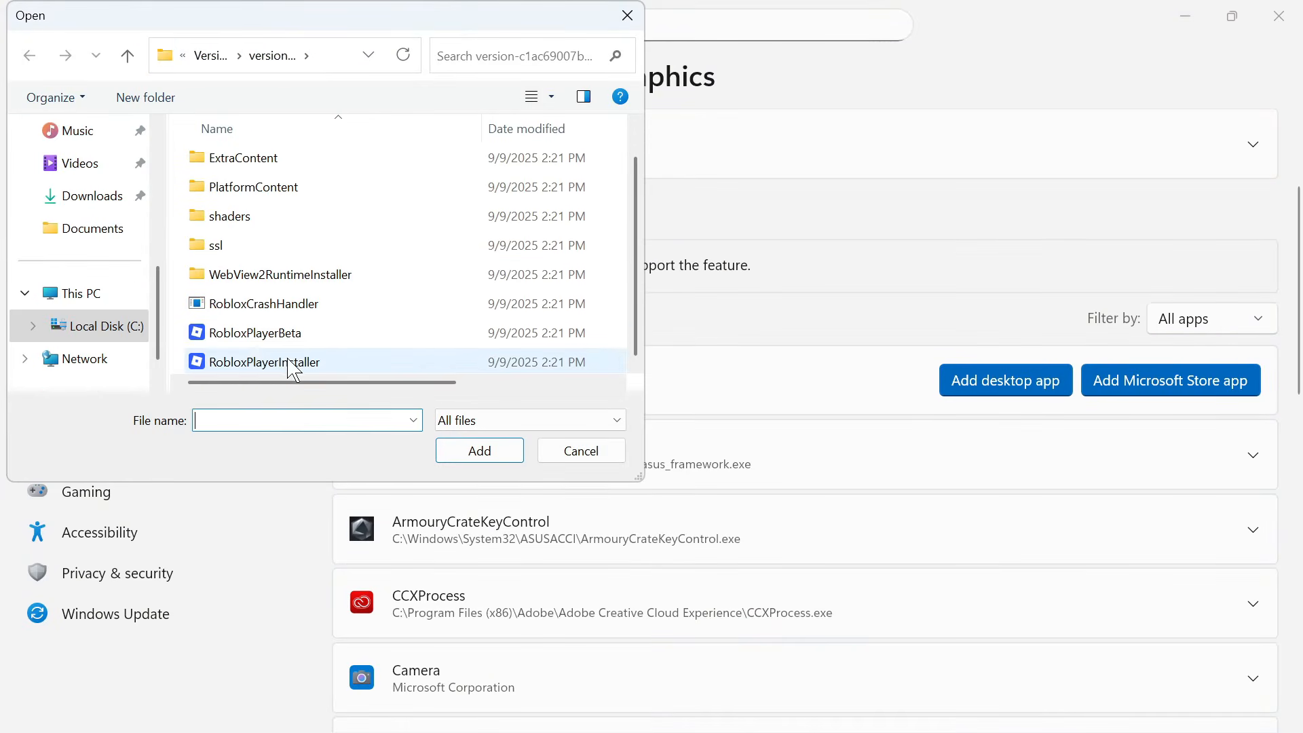
{"action": "left_click", "coordinate": [258, 334]}
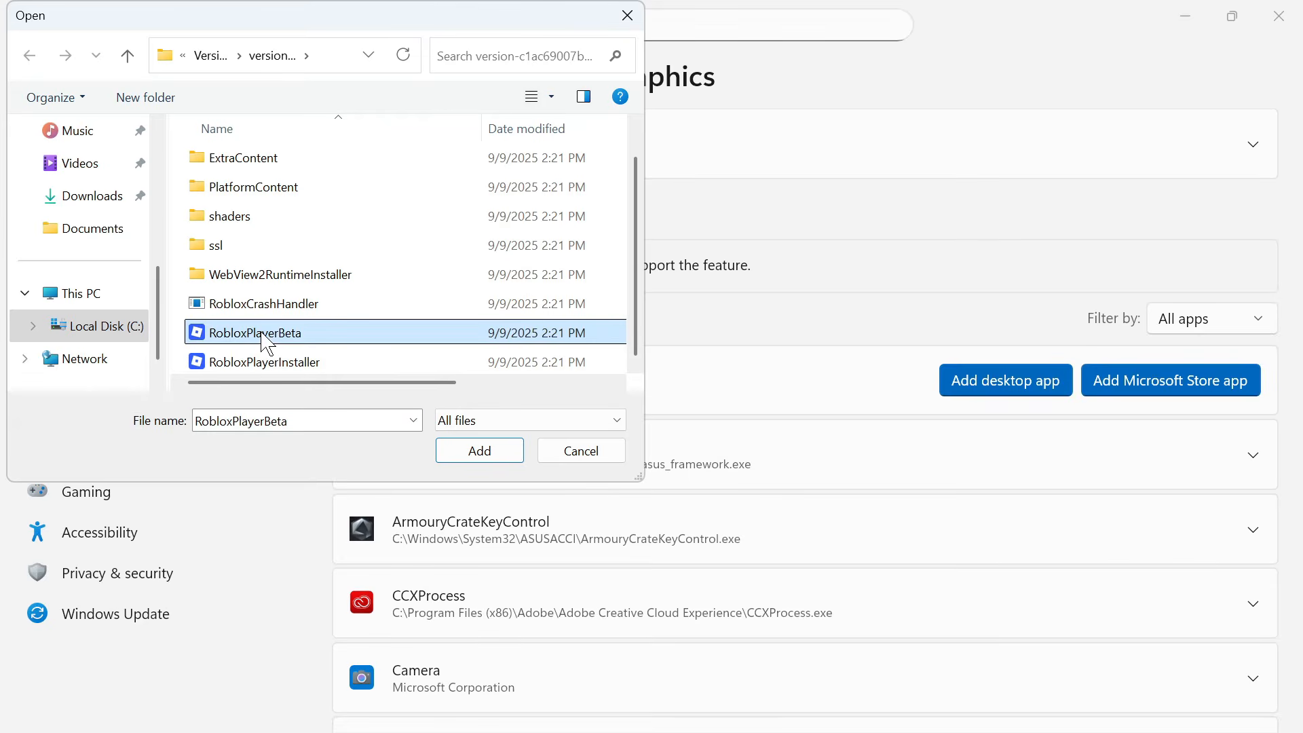
{"action": "left_click", "coordinate": [479, 451]}
- Set the Roblox Game Client's GPU preference to High Performance (NVIDIA GeForce GTX 1660 Ti with Max-Q Design)
{"action": "scroll", "coordinate": [509, 403], "scroll_direction": "down", "scroll_amount": 8}
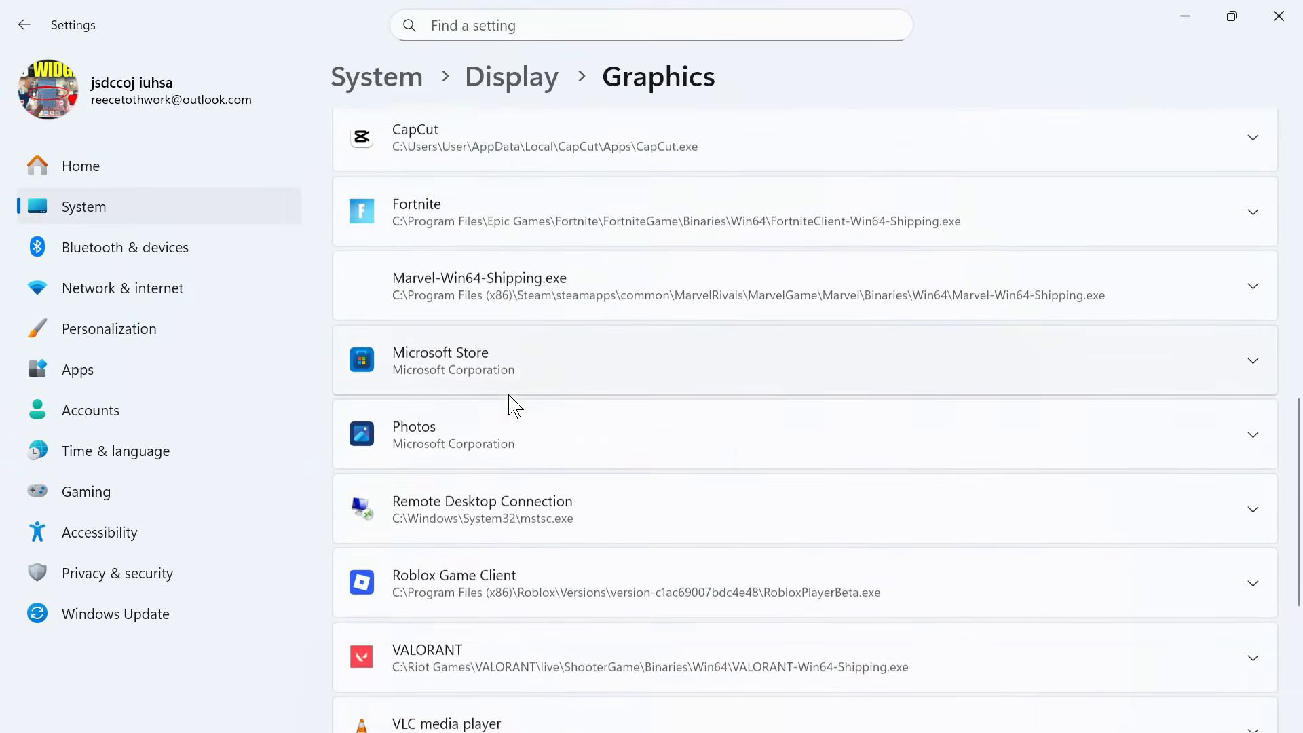
{"action": "scroll", "coordinate": [510, 405], "scroll_direction": "down", "scroll_amount": 5}
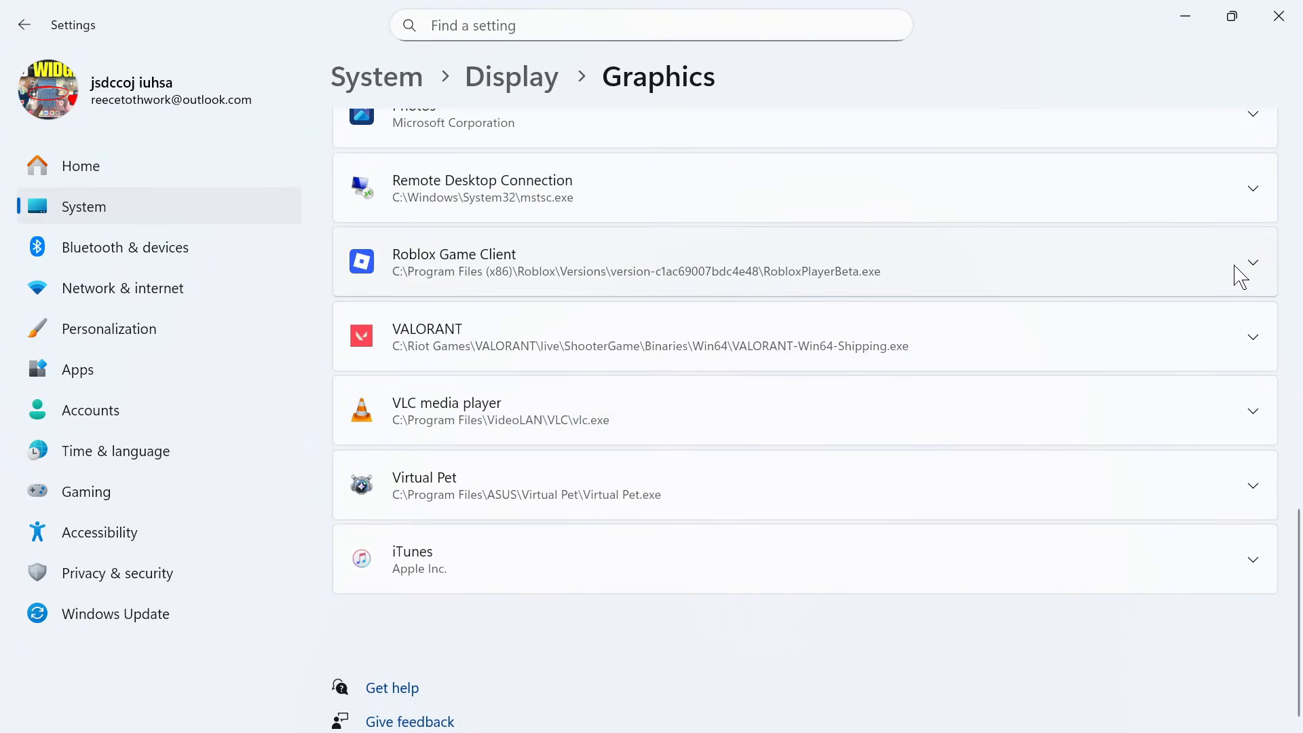
{"action": "left_click", "coordinate": [1240, 278]}
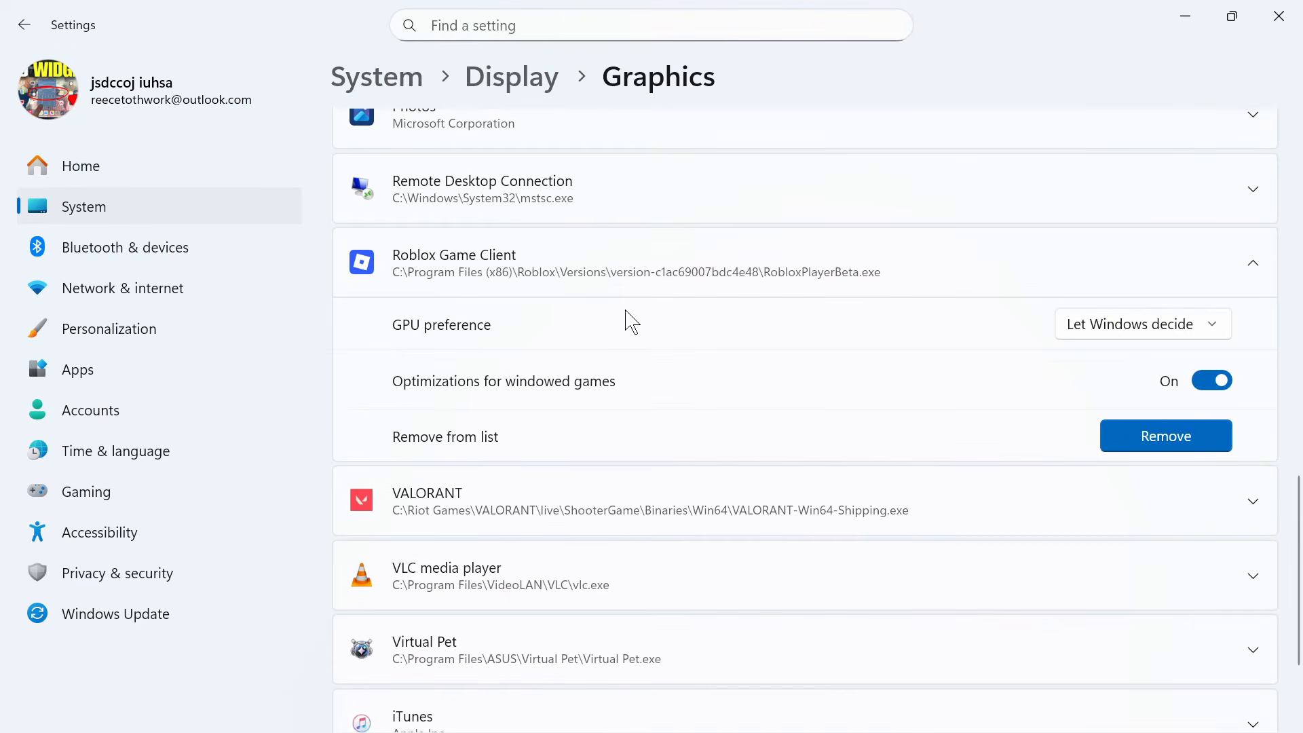
{"action": "left_click", "coordinate": [1194, 325]}
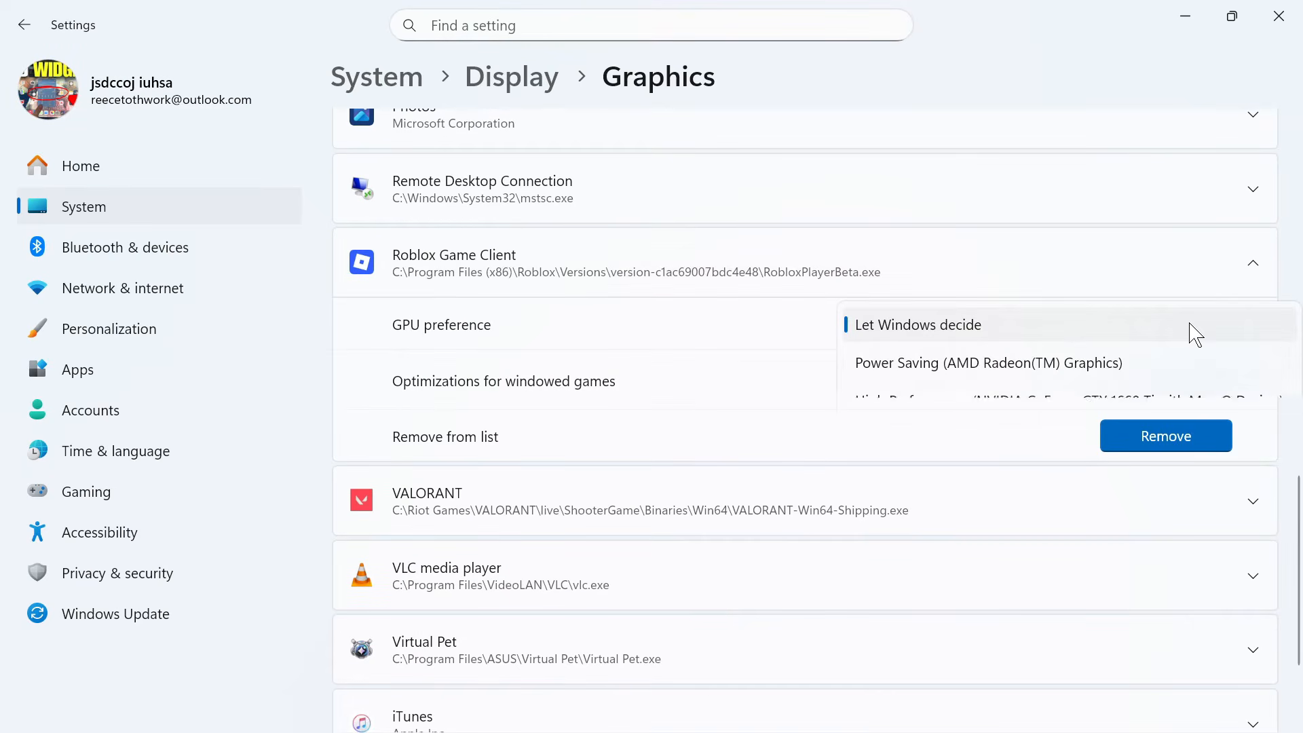
{"action": "left_click", "coordinate": [1005, 404]}
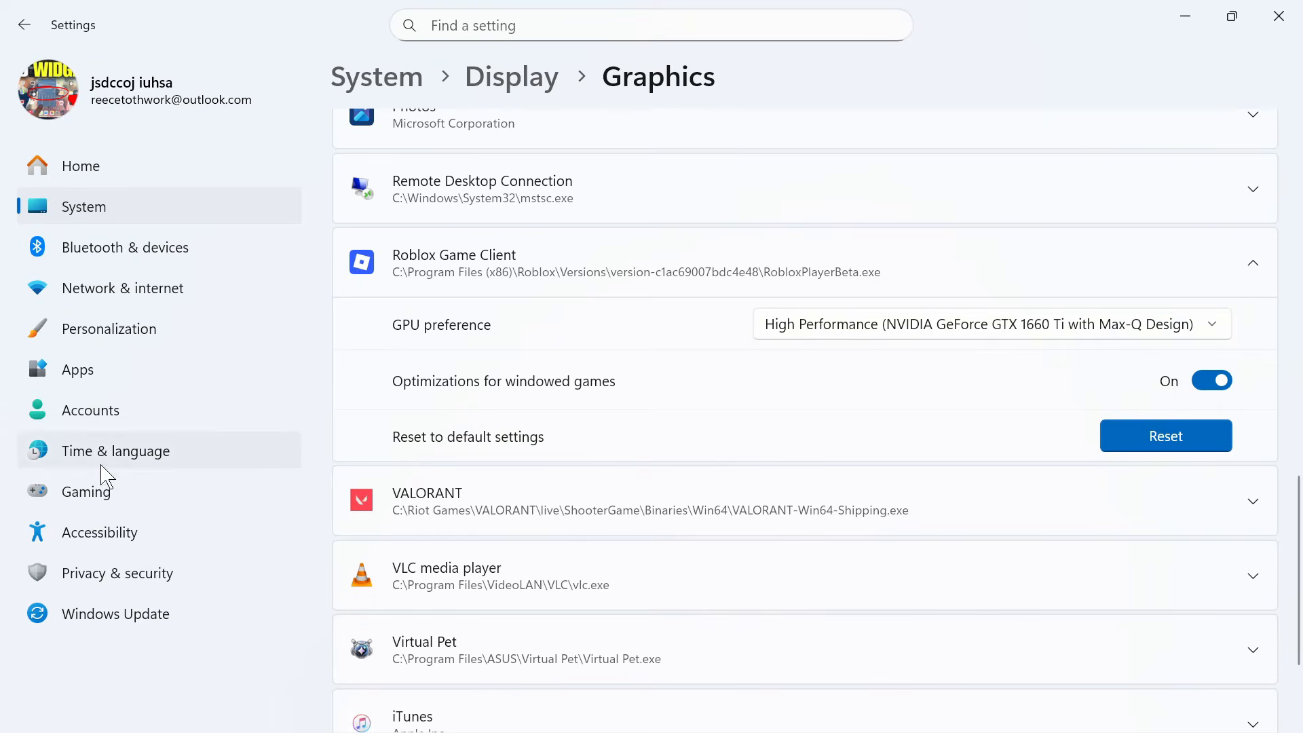
- Check the controller option for Game Bar and the Game Mode switch, and clear the open windows off the desktop
{"action": "left_click", "coordinate": [128, 501]}
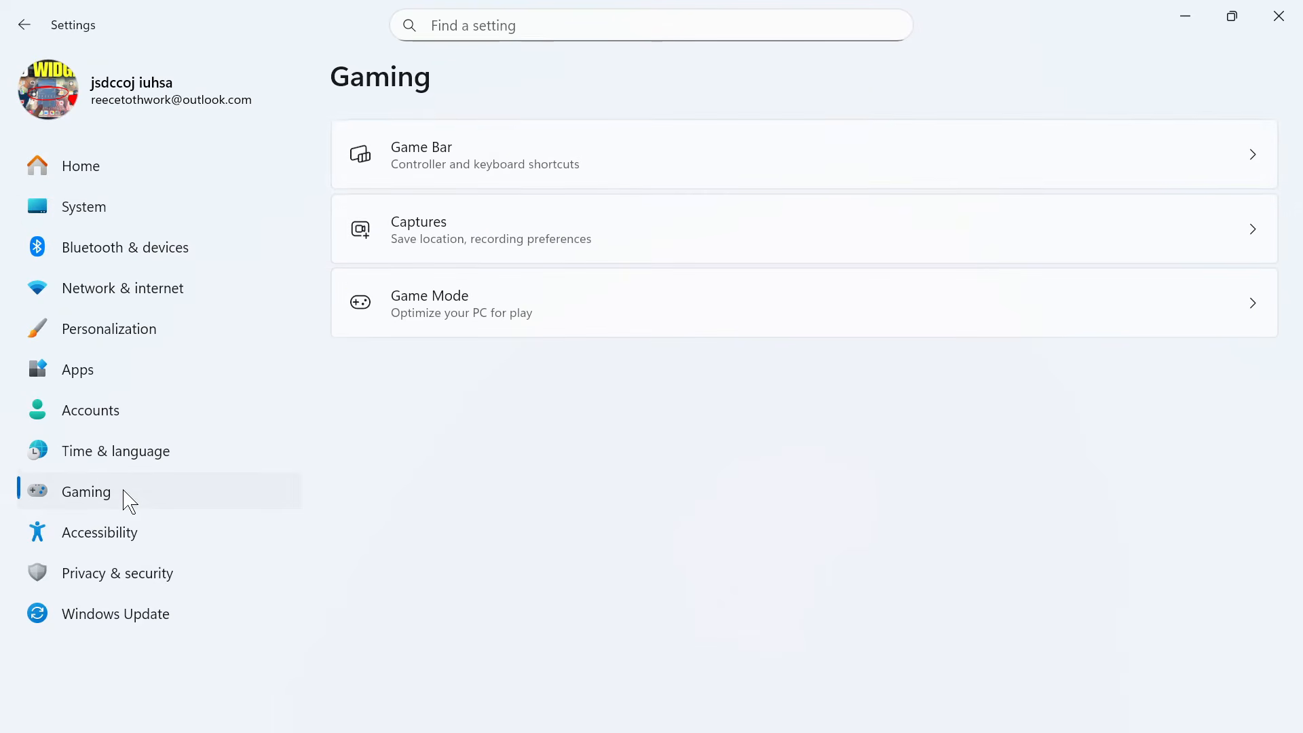
{"action": "left_click", "coordinate": [435, 164]}
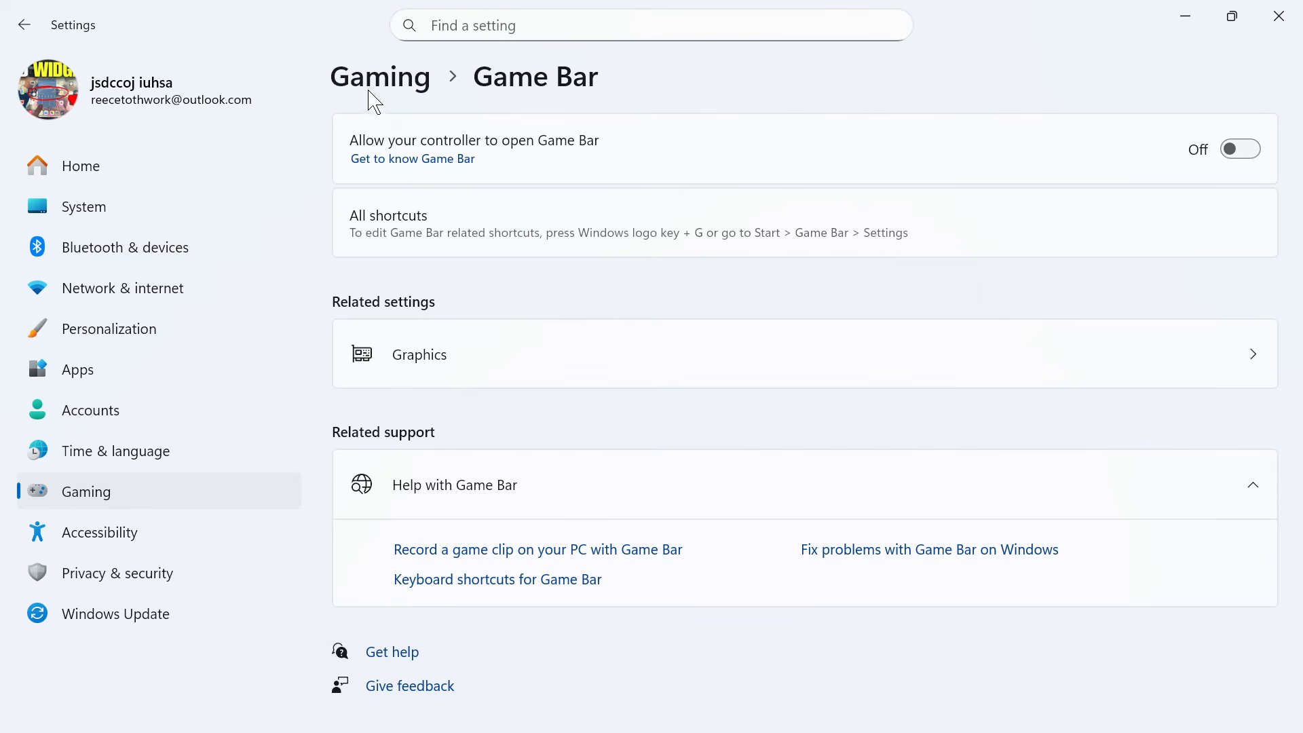
{"action": "left_click", "coordinate": [21, 28]}
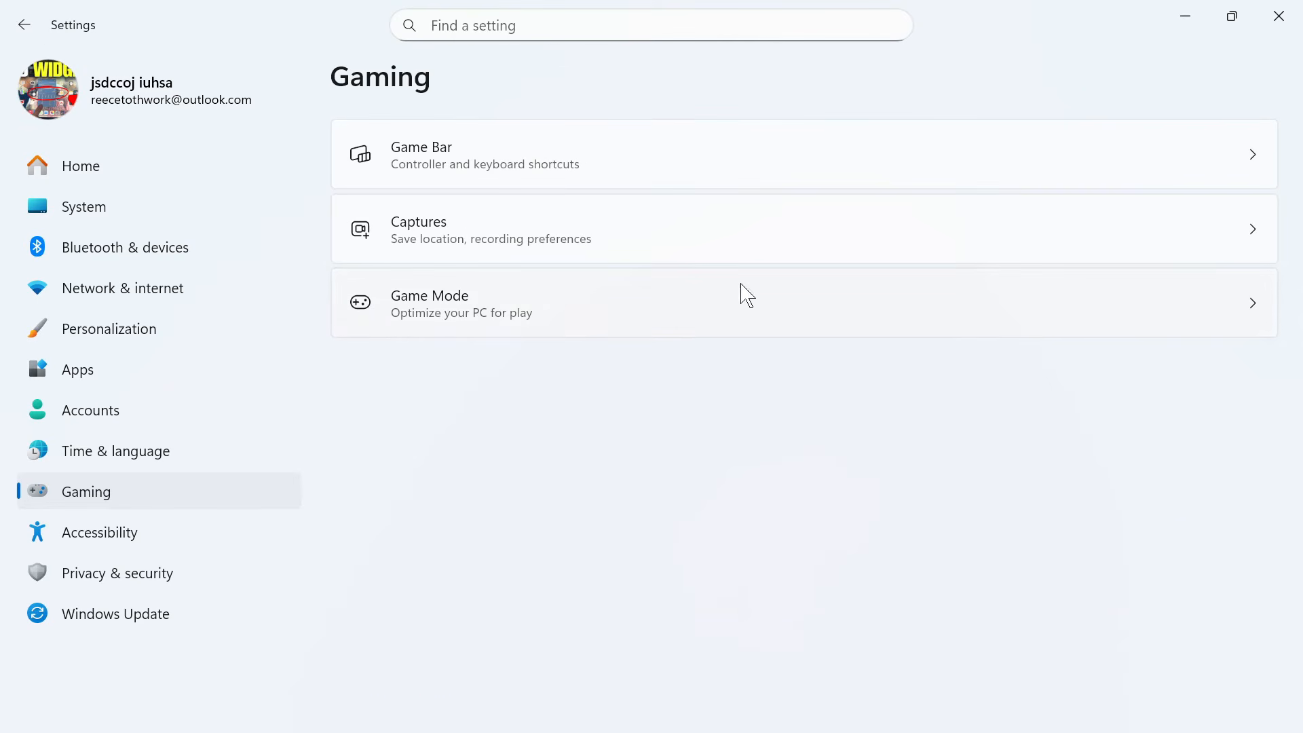
{"action": "left_click", "coordinate": [519, 324]}
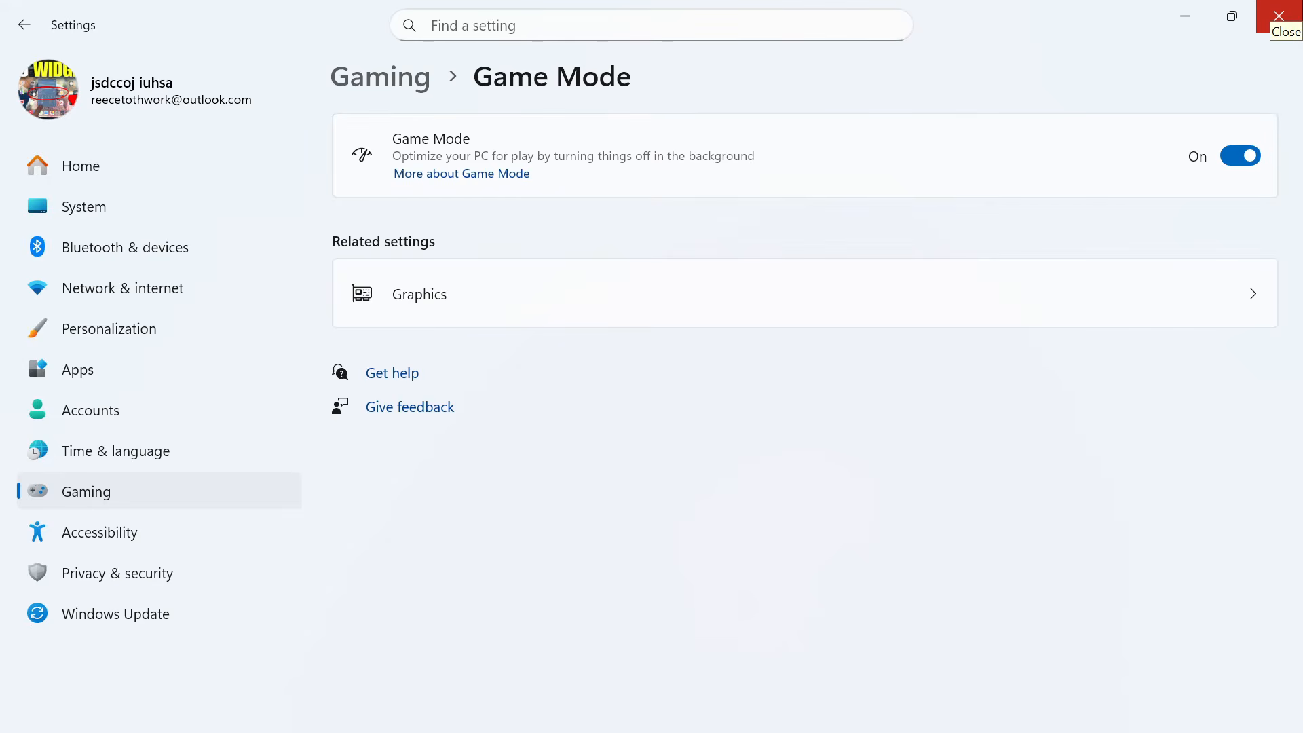
{"action": "left_click", "coordinate": [1278, 15]}
{"action": "left_click", "coordinate": [1178, 20]}
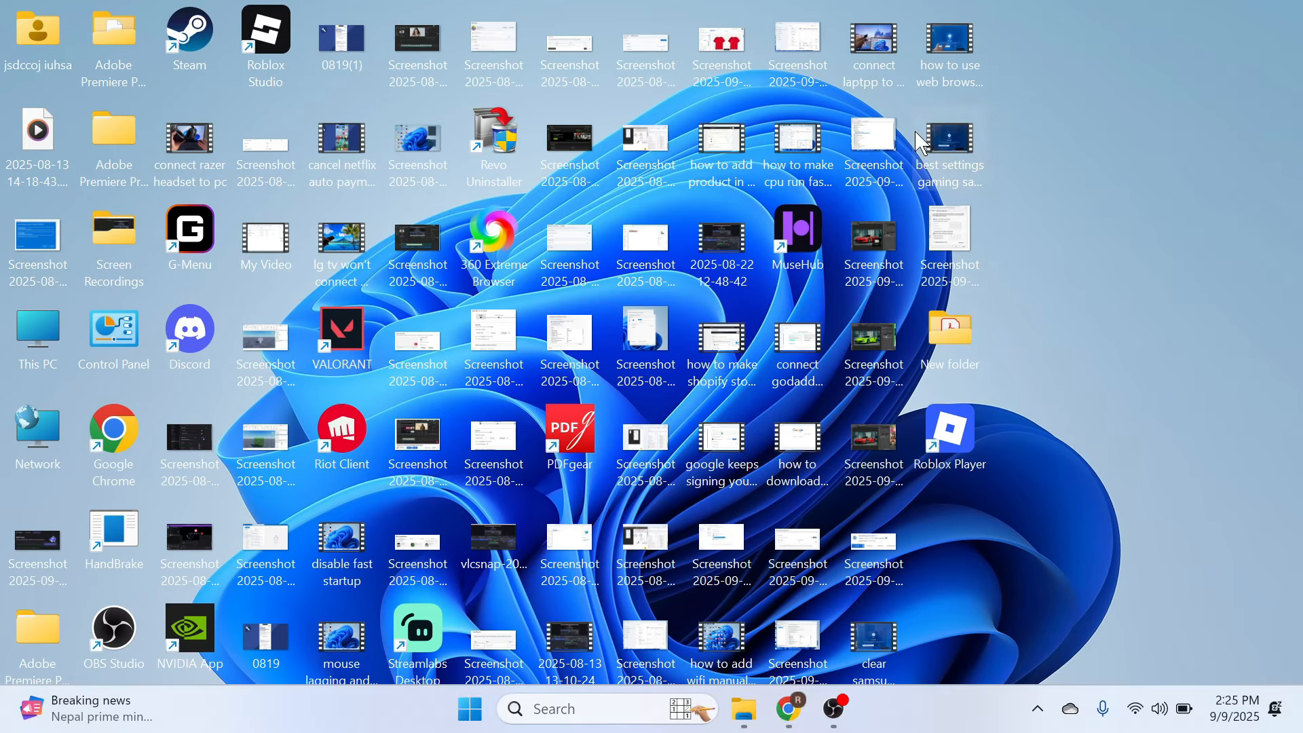
- Search the system for "manage camera" and open the Manage cameras system settings
{"action": "key", "text": "super"}
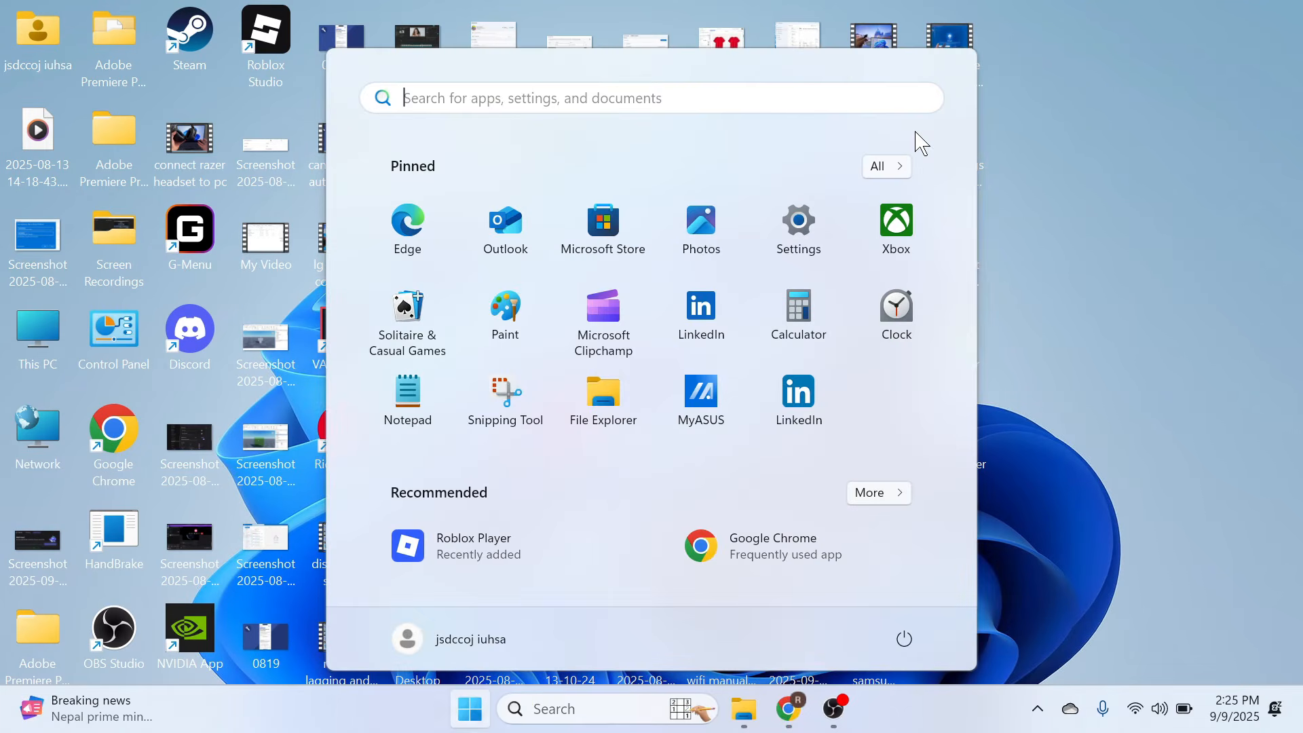
{"action": "type", "text": "manage camera"}
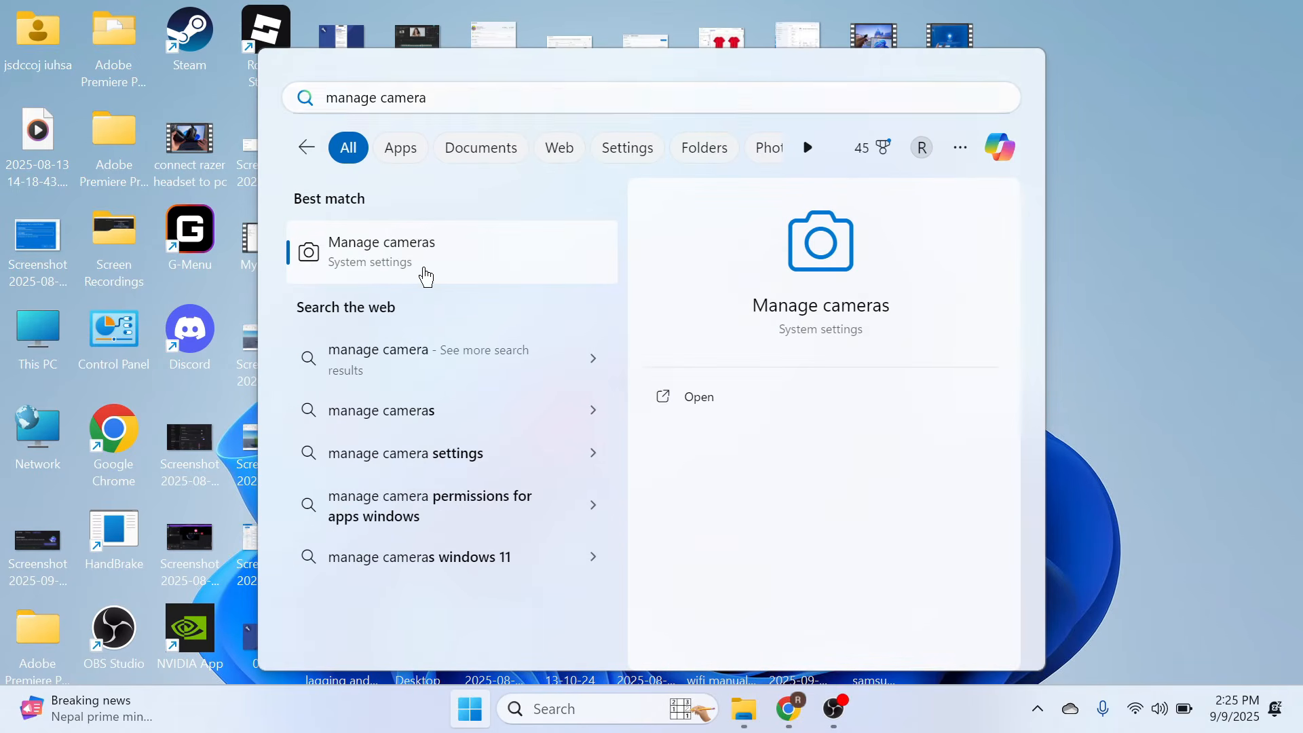
{"action": "left_click", "coordinate": [428, 277]}
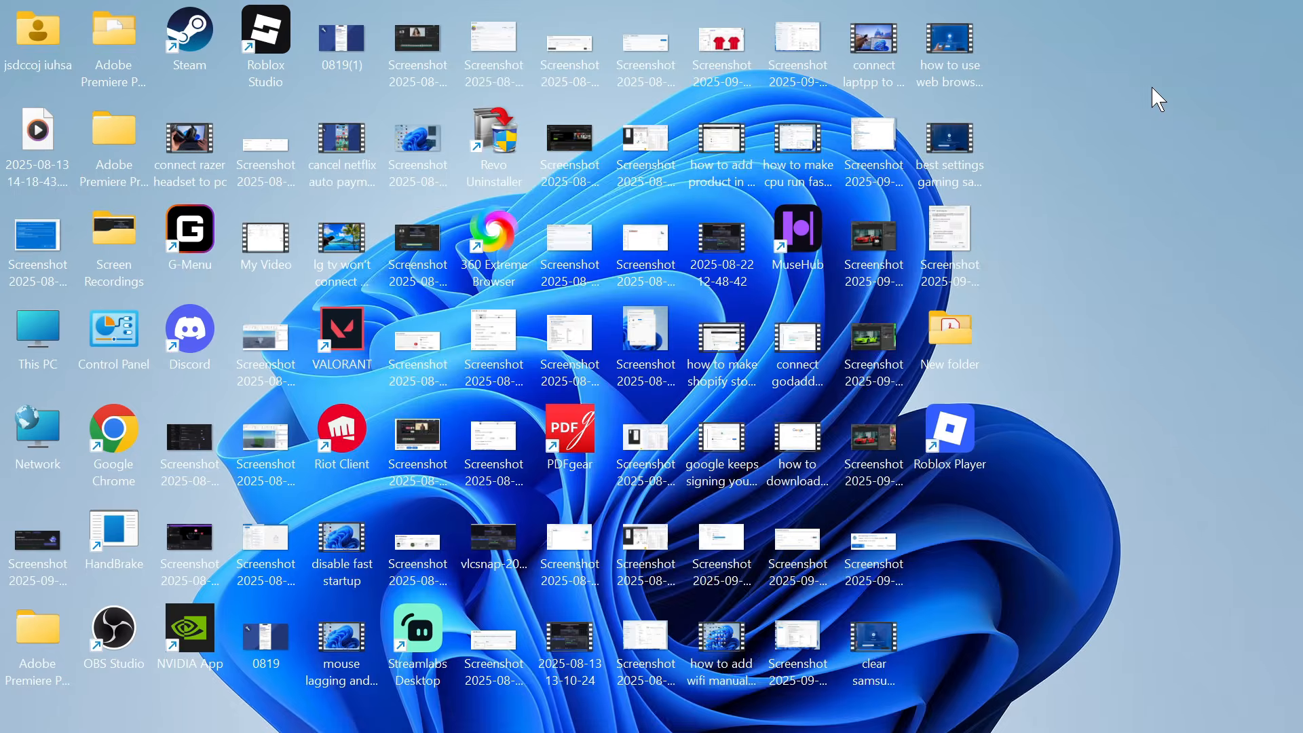
- Open Control Panel and show all of its items as large icons
{"action": "key", "text": "super"}
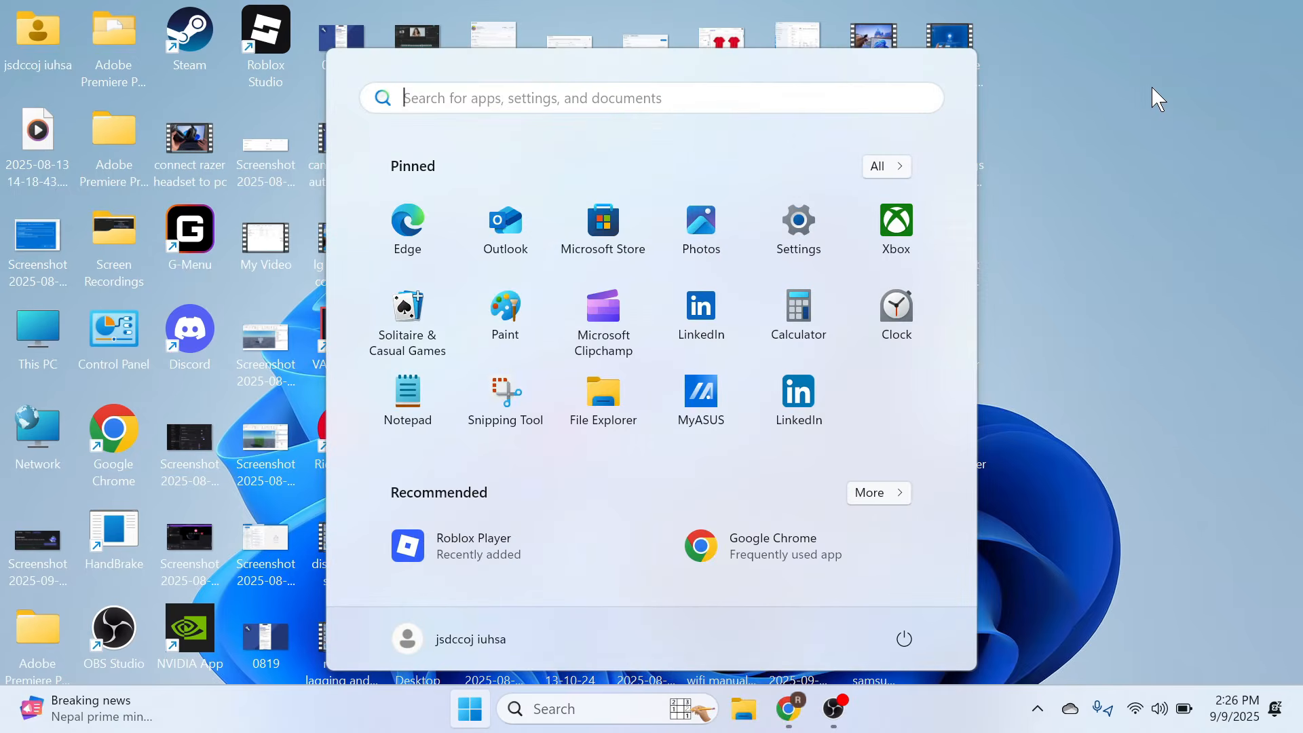
{"action": "type", "text": "c"}
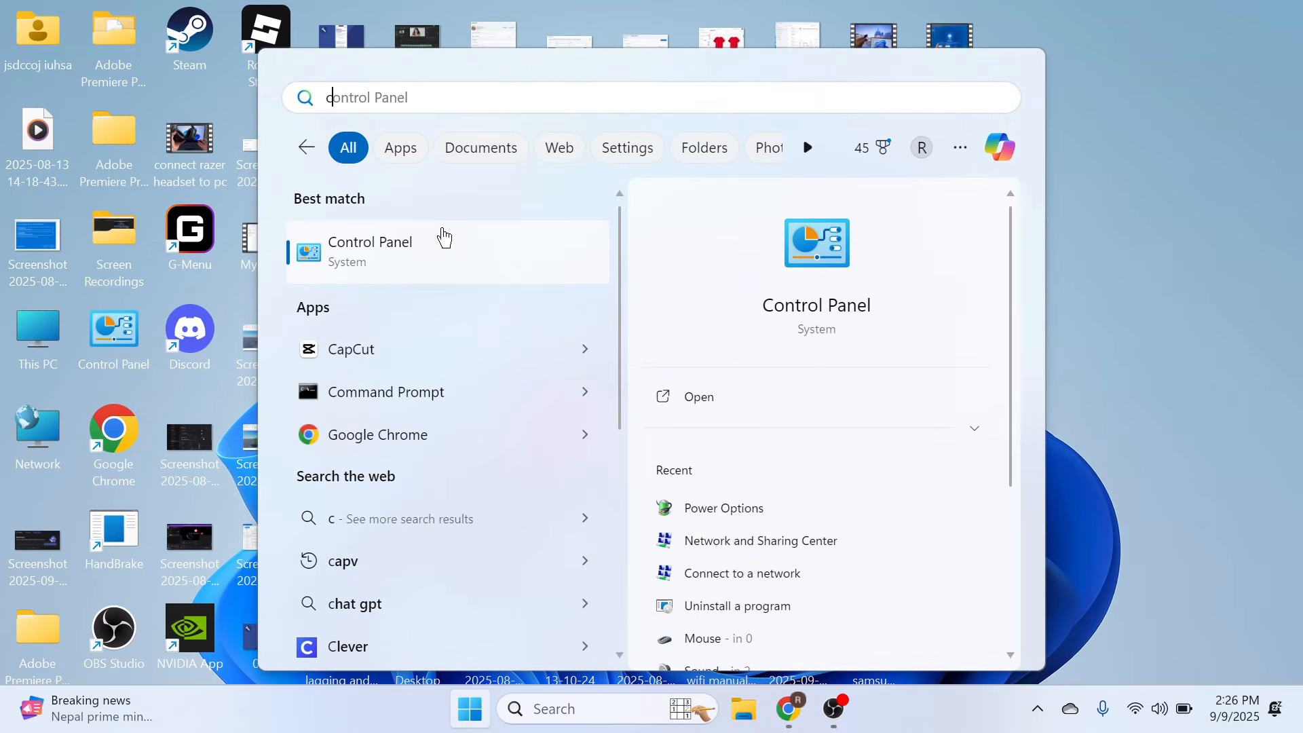
{"action": "left_click", "coordinate": [412, 242]}
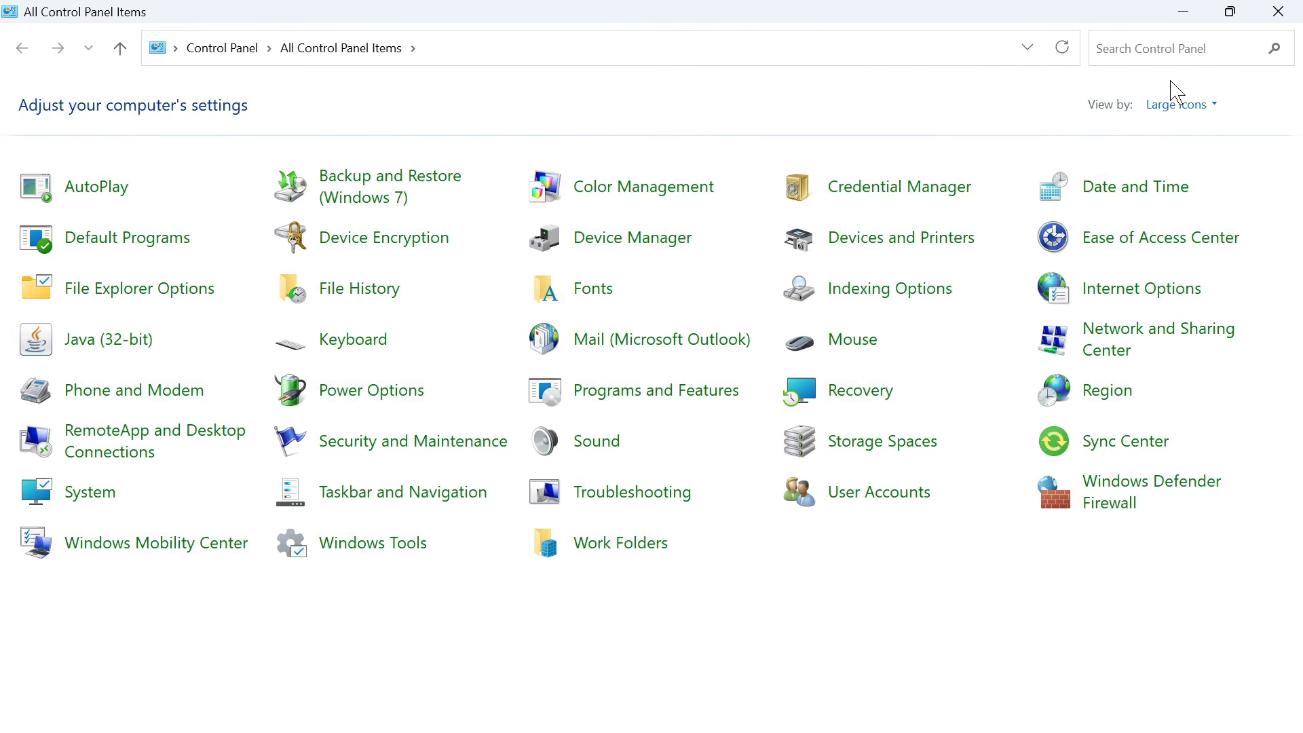
{"action": "left_click", "coordinate": [1165, 108]}
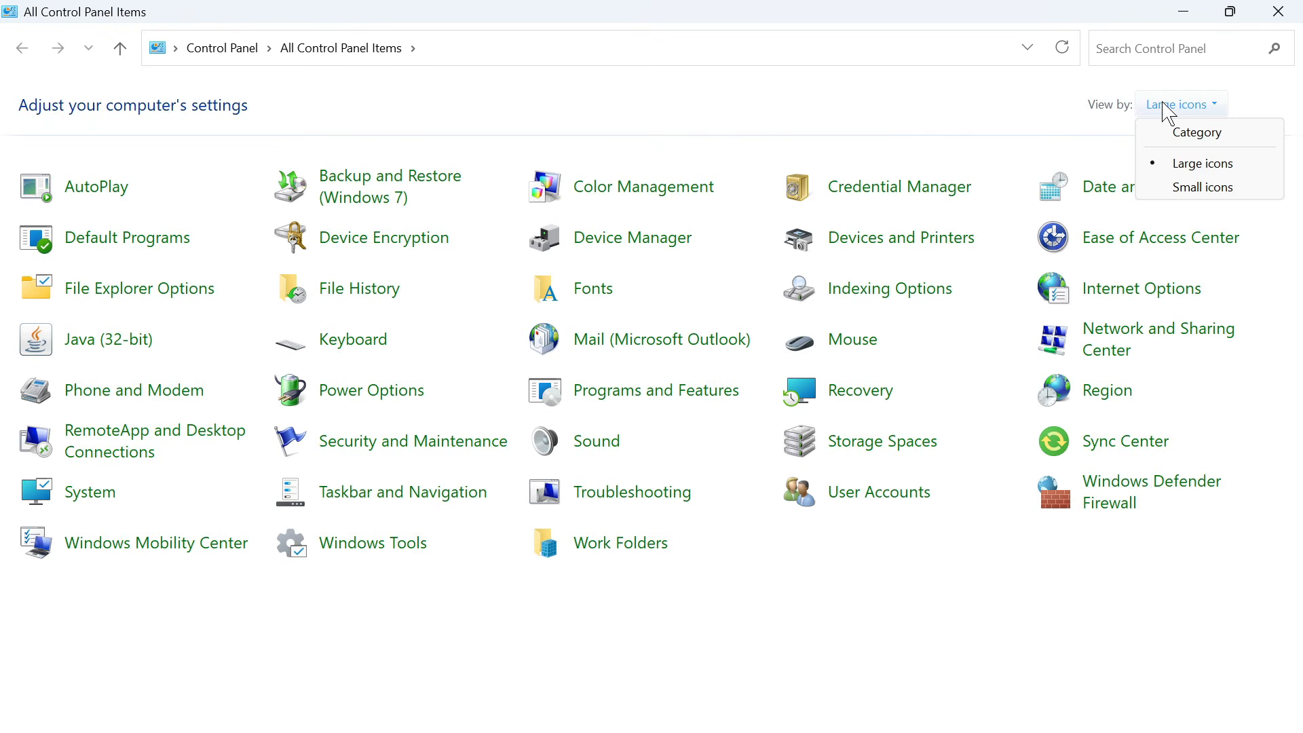
{"action": "left_click", "coordinate": [1201, 165]}
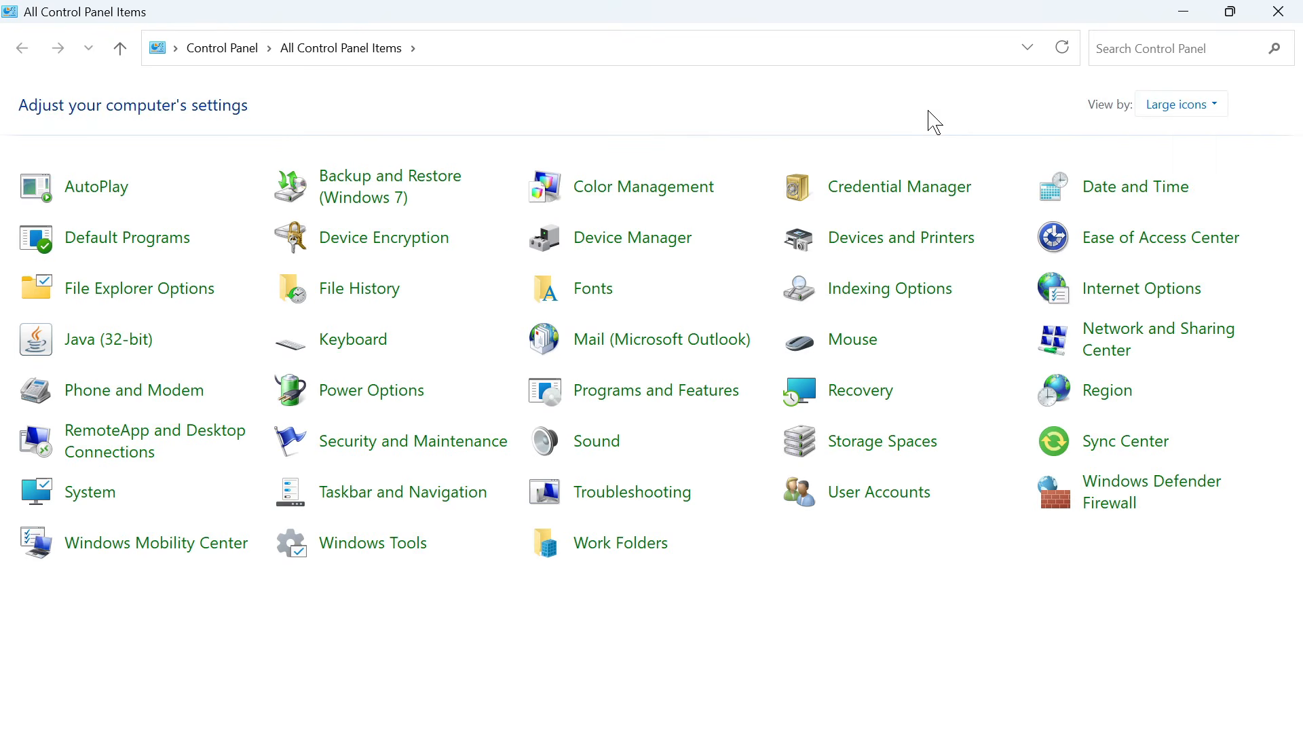
- Switch the active power plan to Performance in Power Options and close the window
{"action": "left_click", "coordinate": [403, 402]}
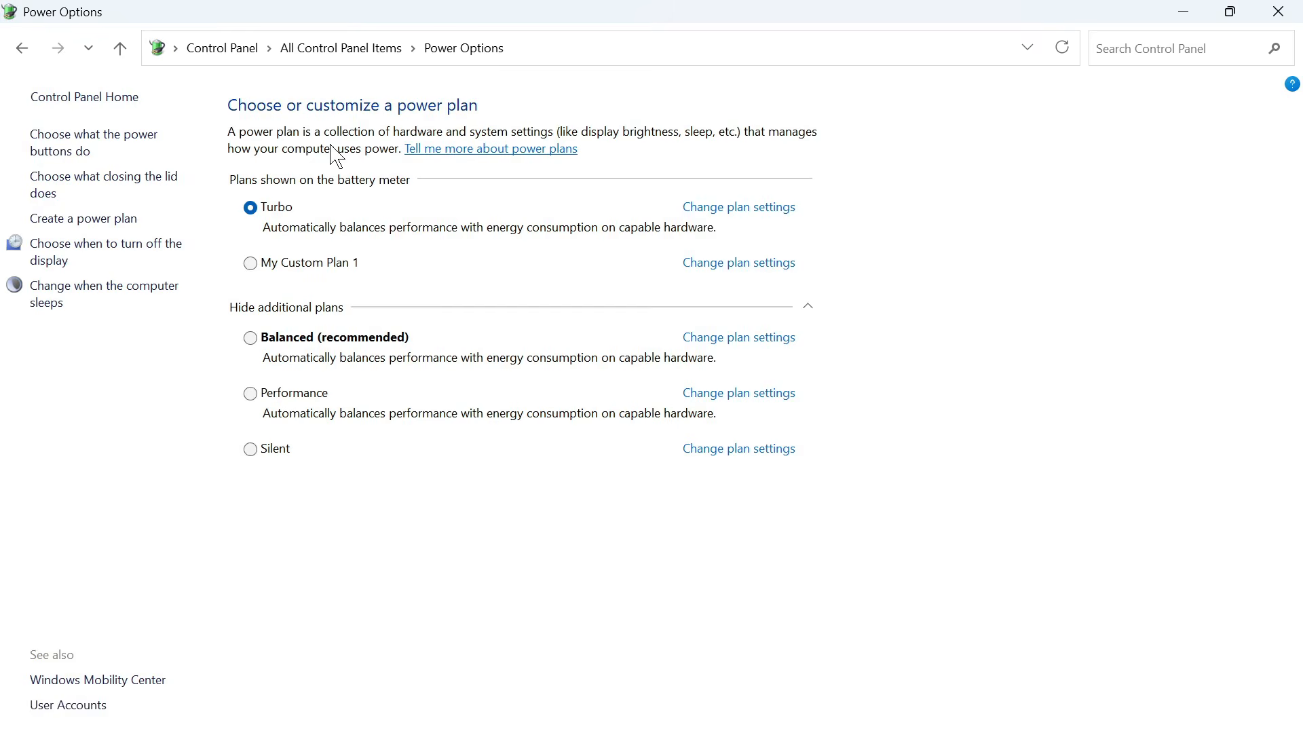
{"action": "left_click", "coordinate": [253, 396]}
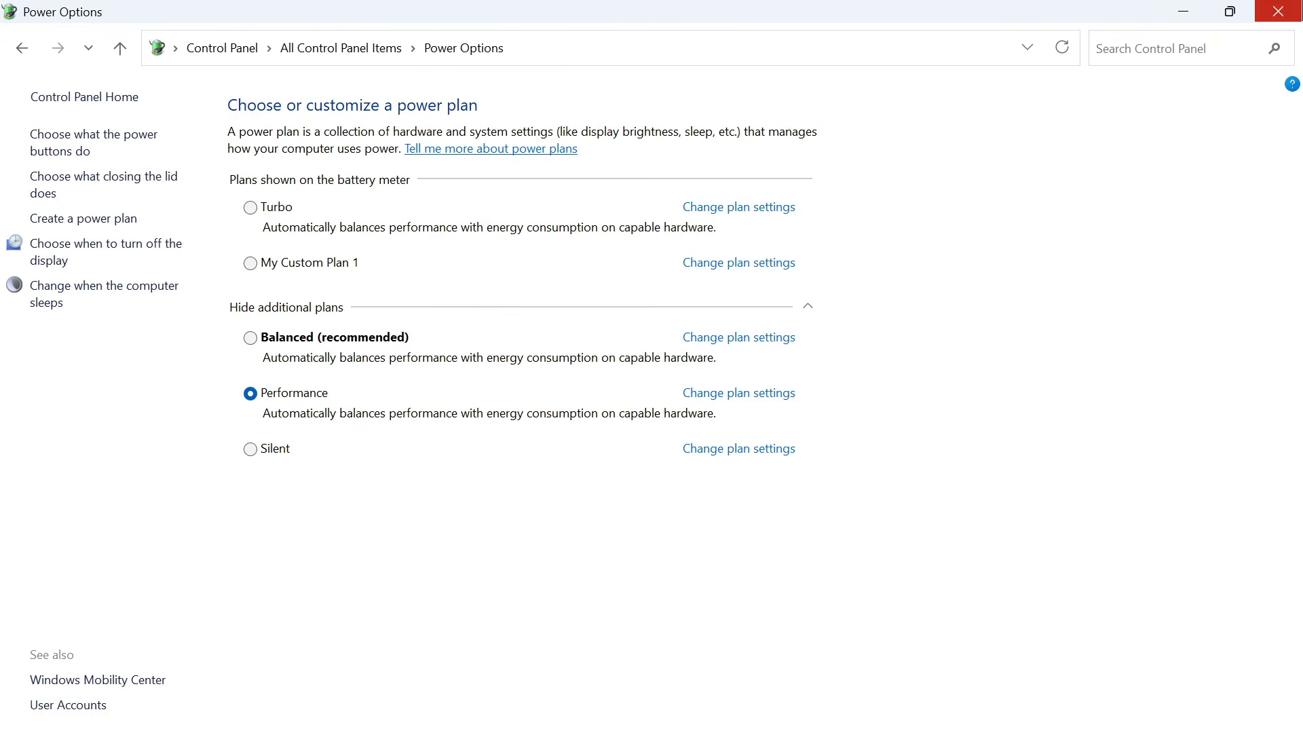
{"action": "left_click", "coordinate": [1292, 21]}
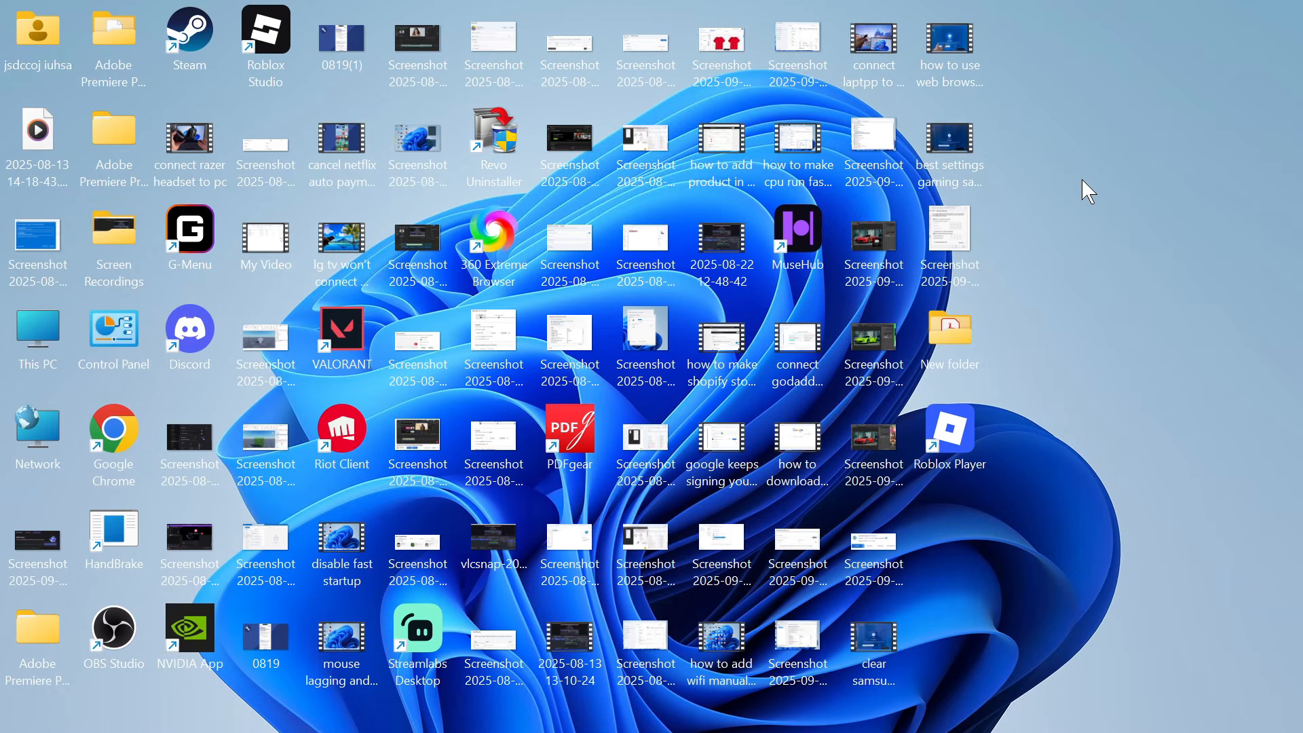
- Adjust Windows visual effects for best performance, enabling only Show thumbnails instead of icons and Smooth edges of screen fonts
{"action": "key", "text": "super"}
{"action": "type", "text": "adjust the"}
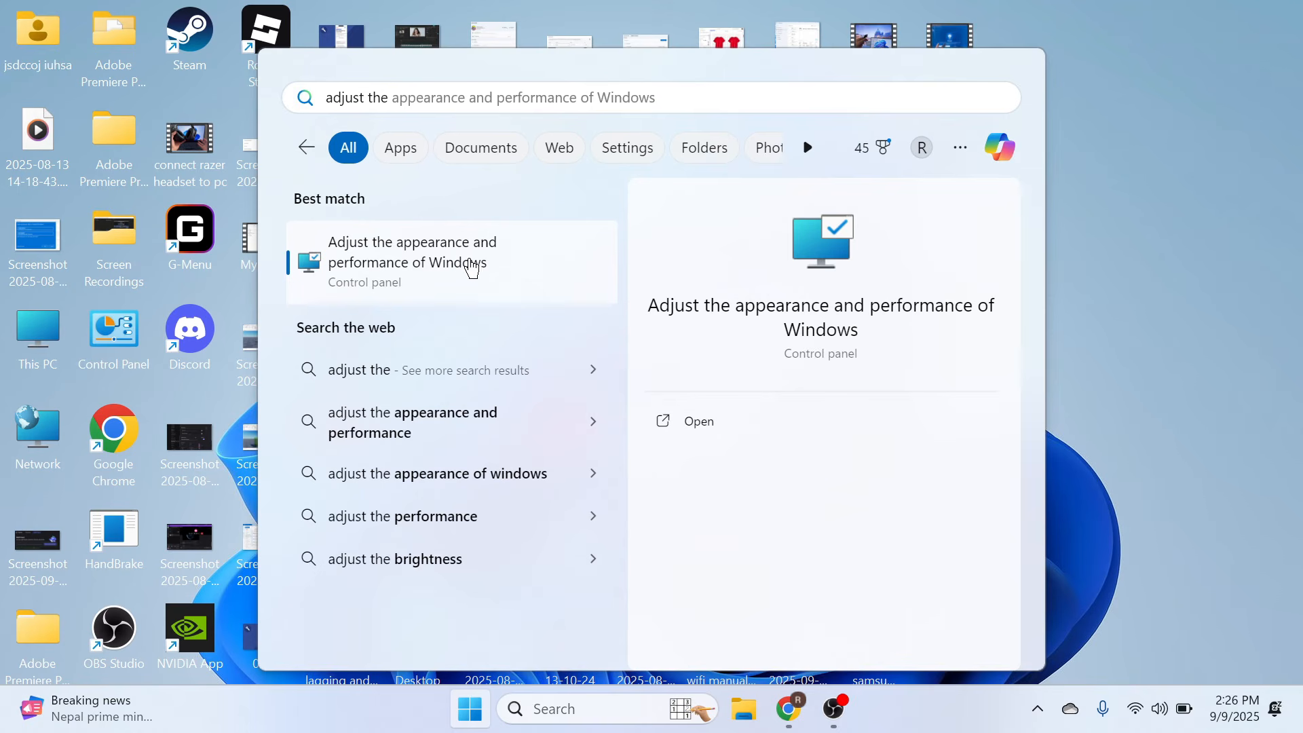
{"action": "left_click", "coordinate": [473, 268]}
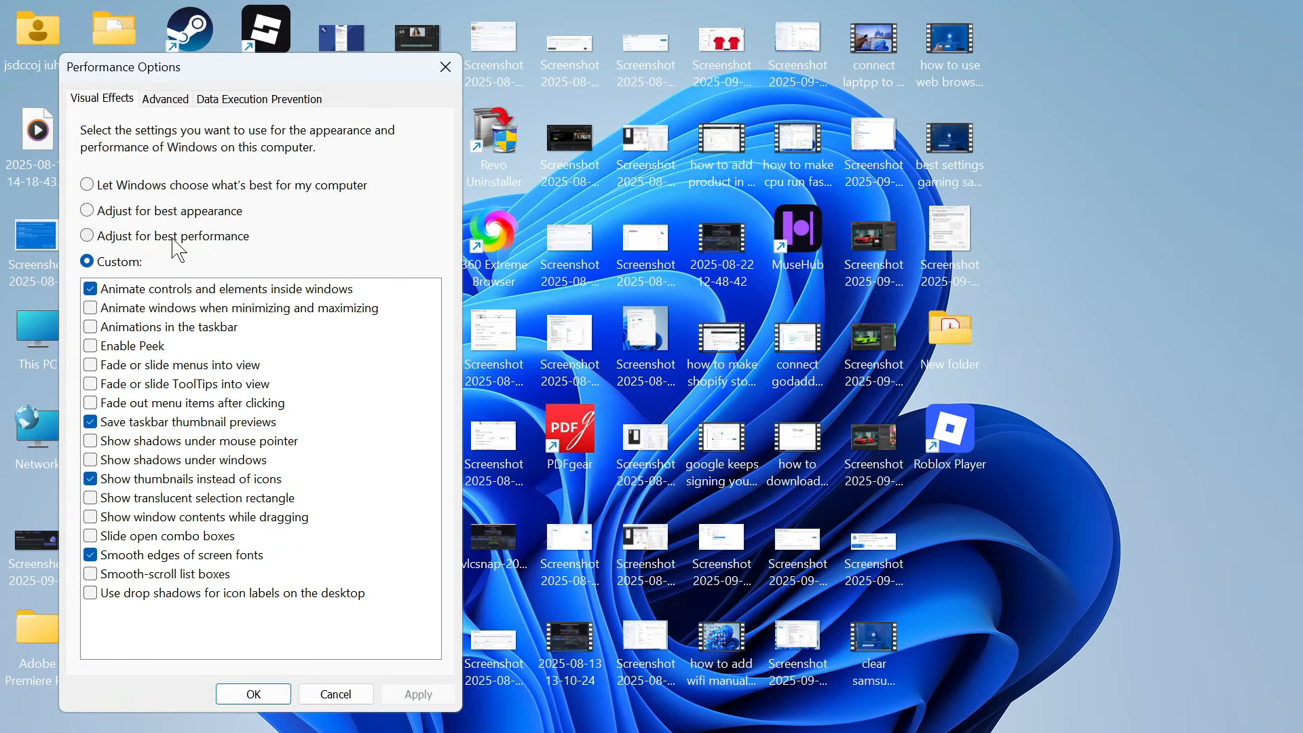
{"action": "left_click", "coordinate": [173, 238]}
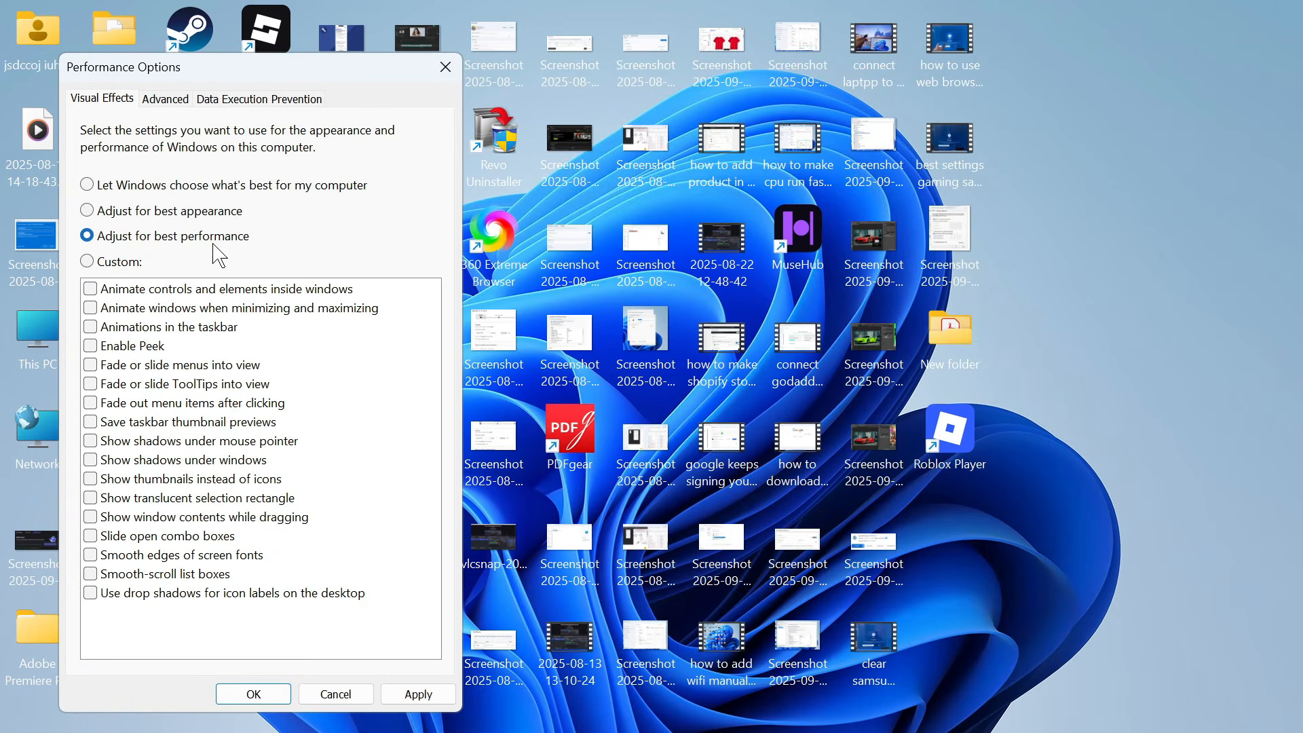
{"action": "left_click", "coordinate": [97, 485]}
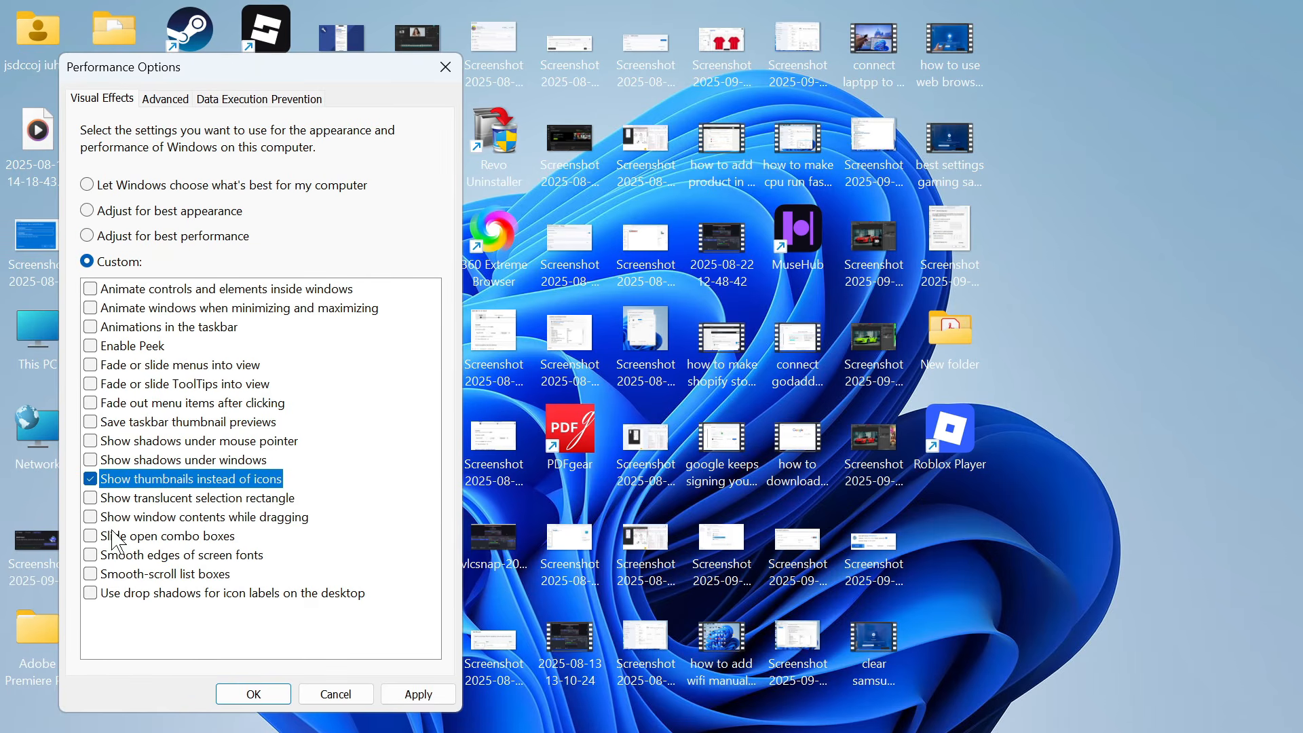
{"action": "left_click", "coordinate": [95, 561]}
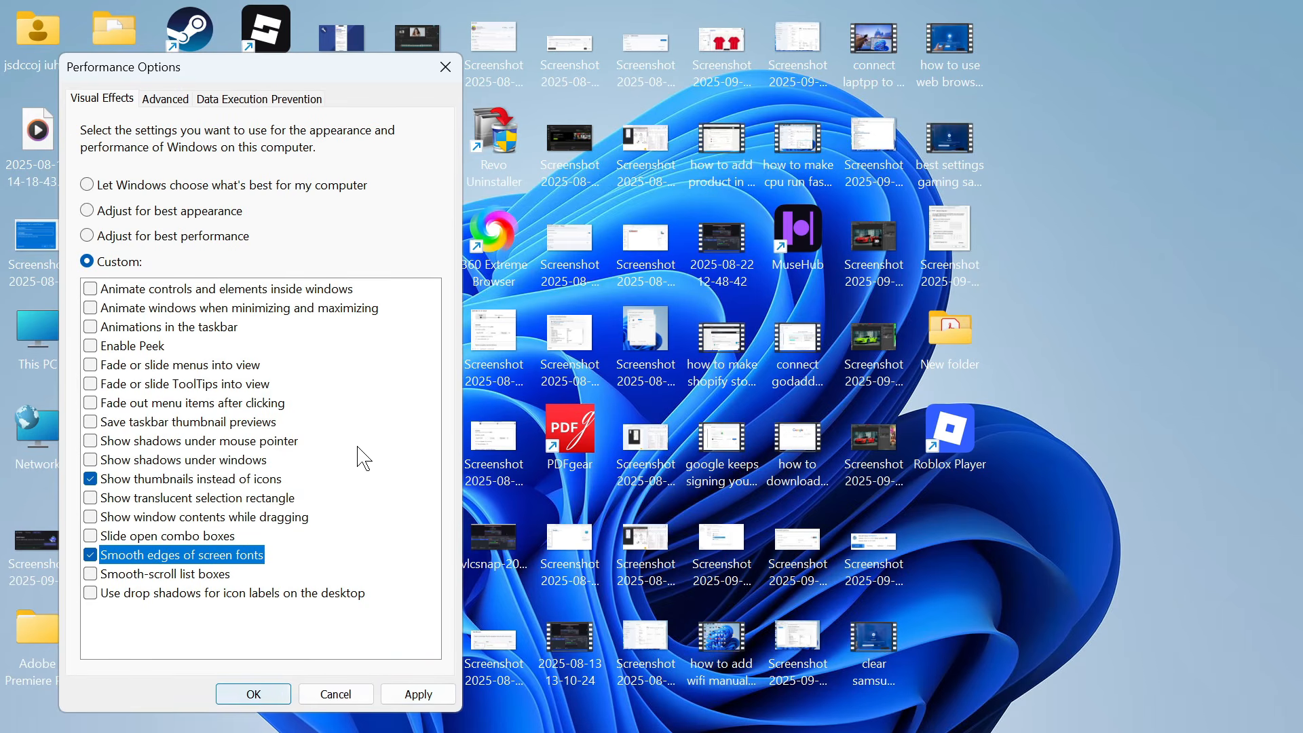
- Open Disk Cleanup for drive C: and mark file categories such as DirectX Shader Cache and Delivery Optimization Files for deletion
{"action": "key", "text": "super"}
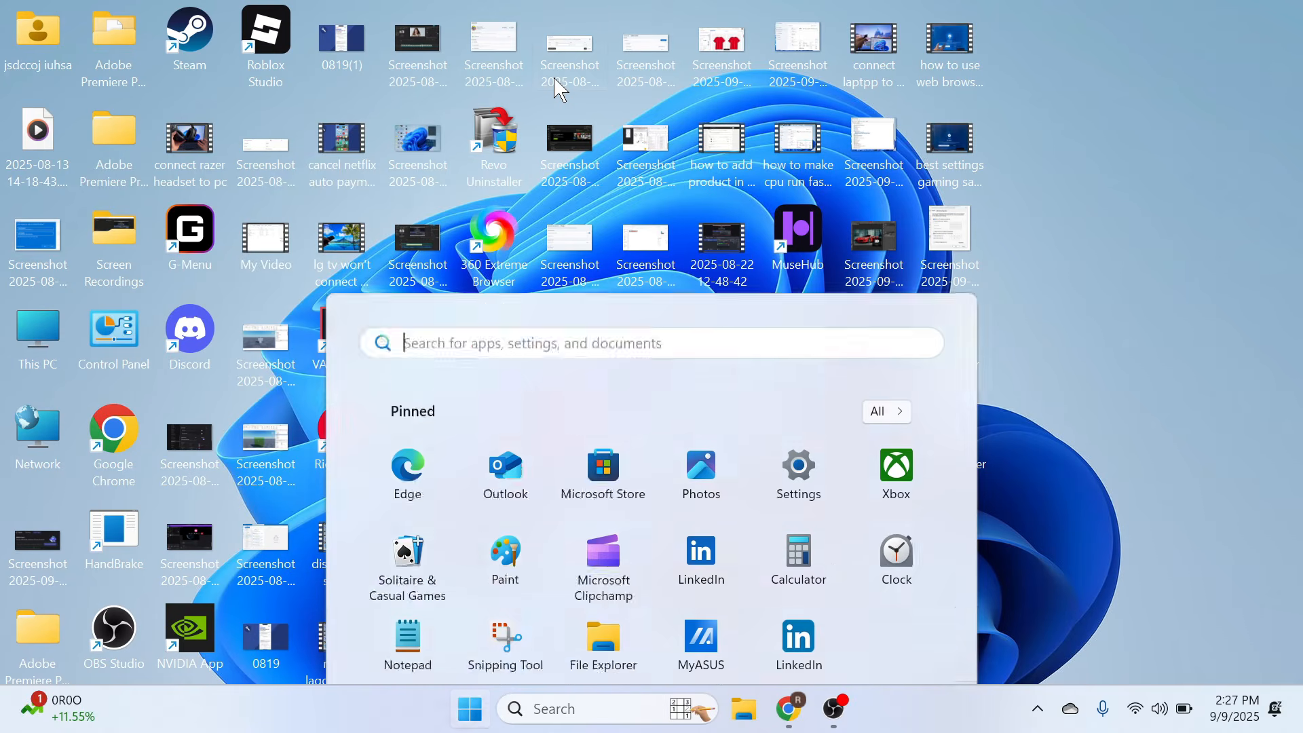
{"action": "type", "text": "disk cl"}
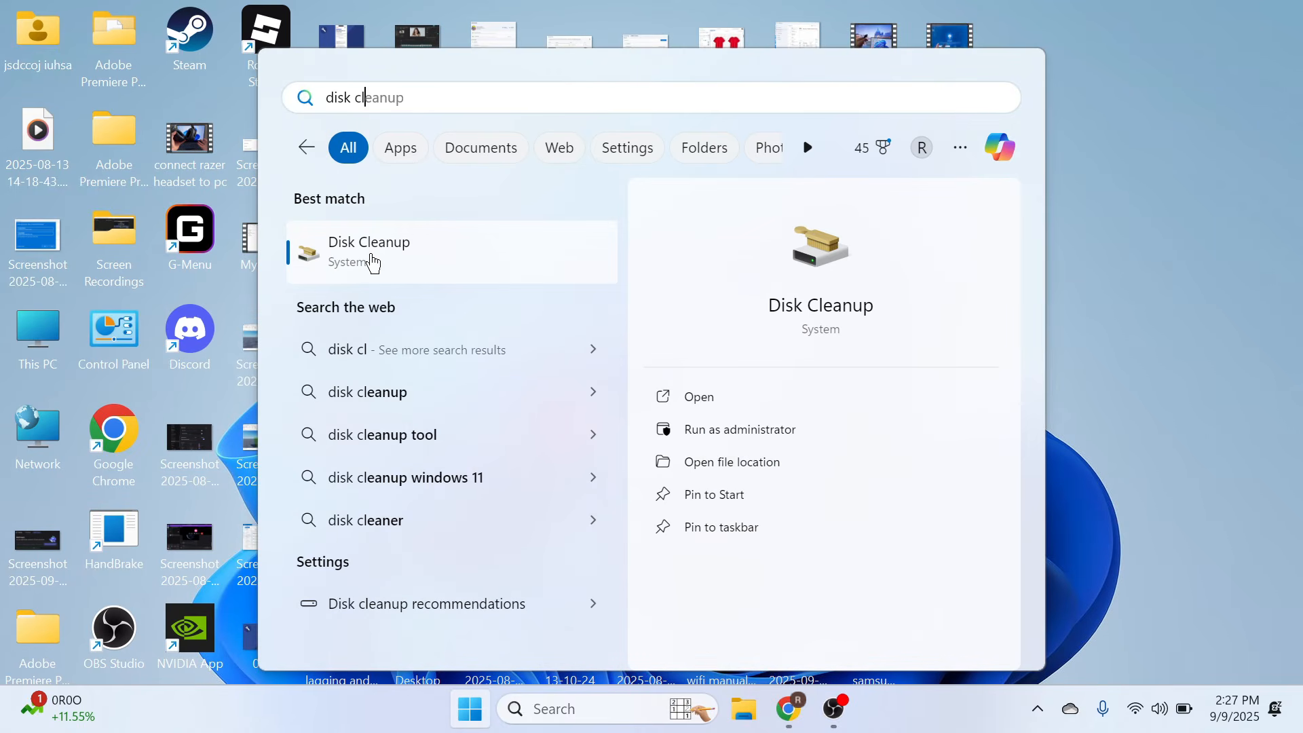
{"action": "left_click", "coordinate": [409, 261]}
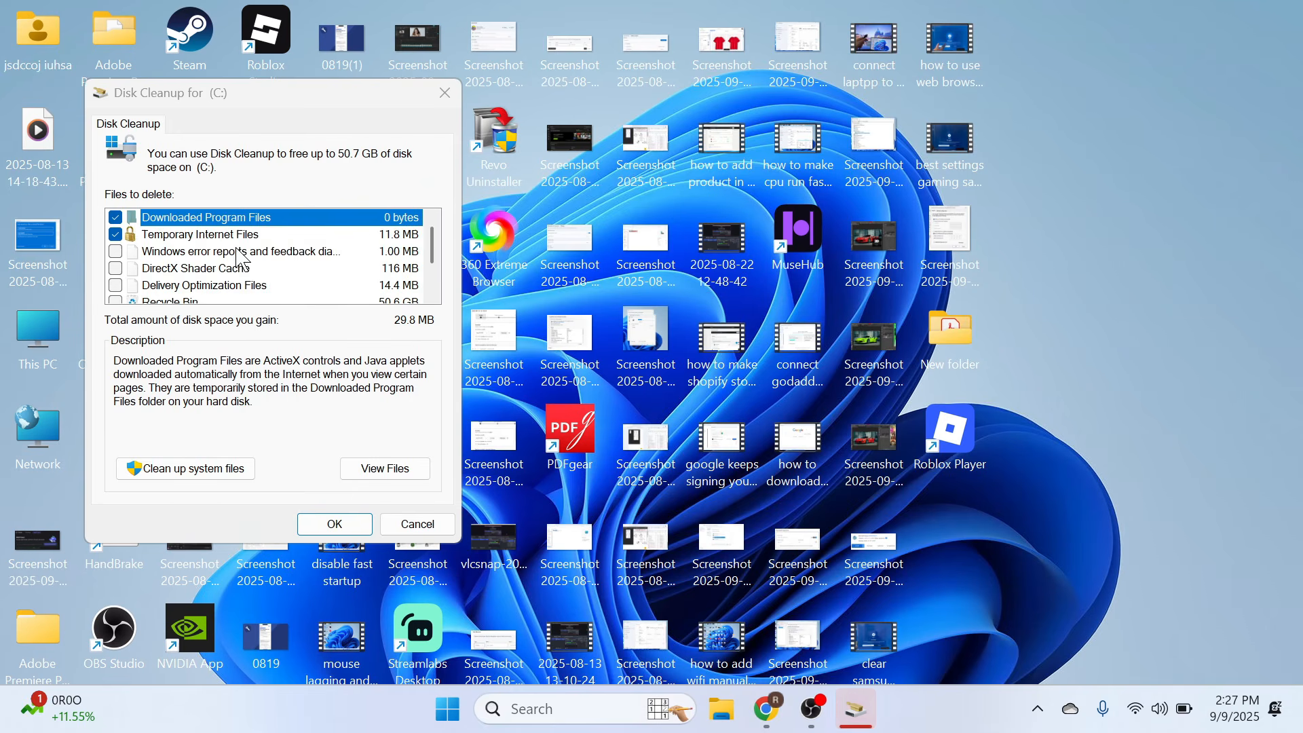
{"action": "scroll", "coordinate": [142, 224], "scroll_direction": "down", "scroll_amount": 1}
{"action": "left_click", "coordinate": [115, 217]}
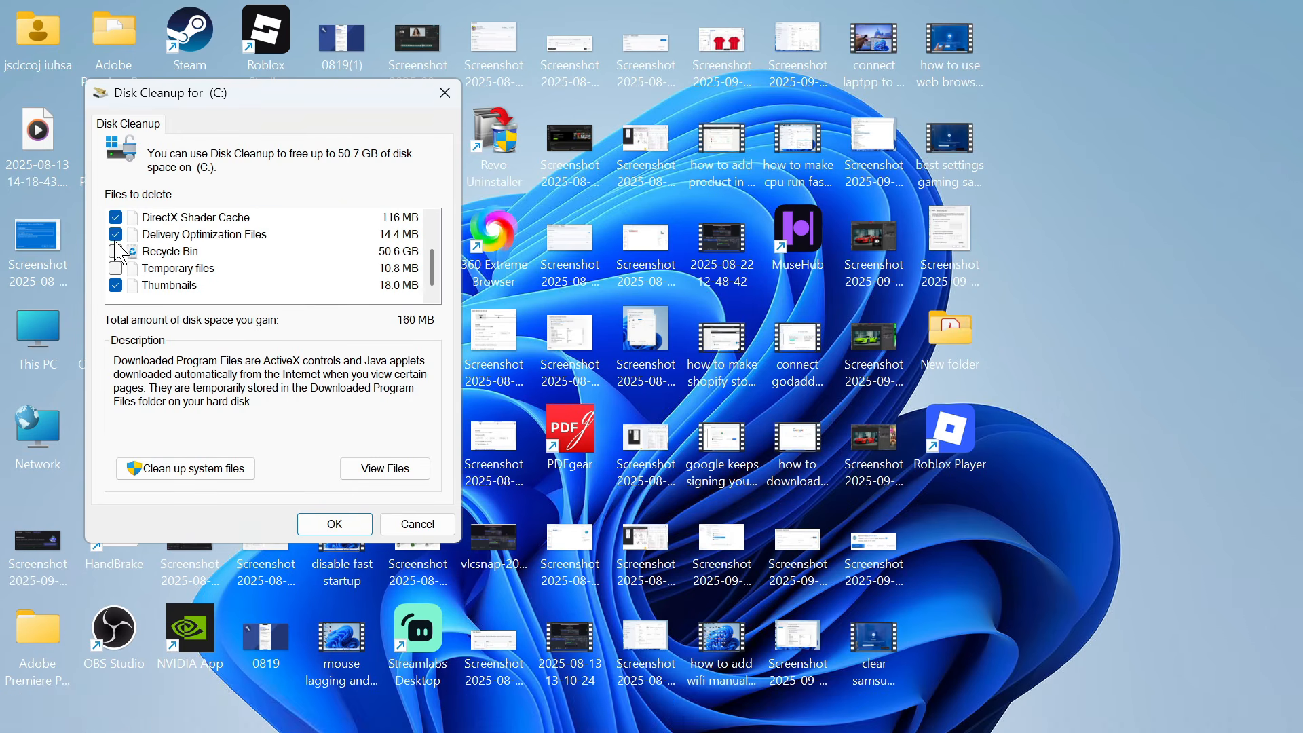
- Extend the cleanup to system files, mark all remaining categories including Recycle Bin and Temporary files, and permanently delete the files
{"action": "left_click", "coordinate": [199, 474]}
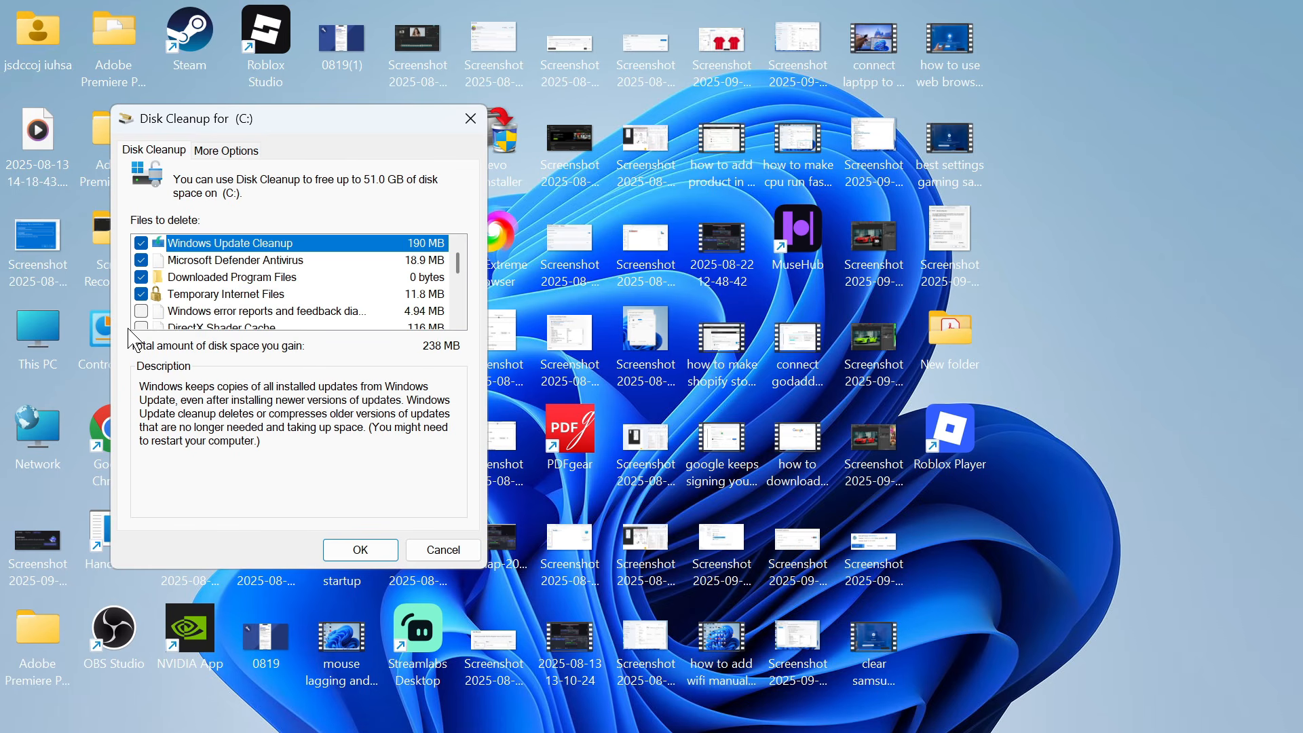
{"action": "scroll", "coordinate": [171, 293], "scroll_direction": "down", "scroll_amount": 3}
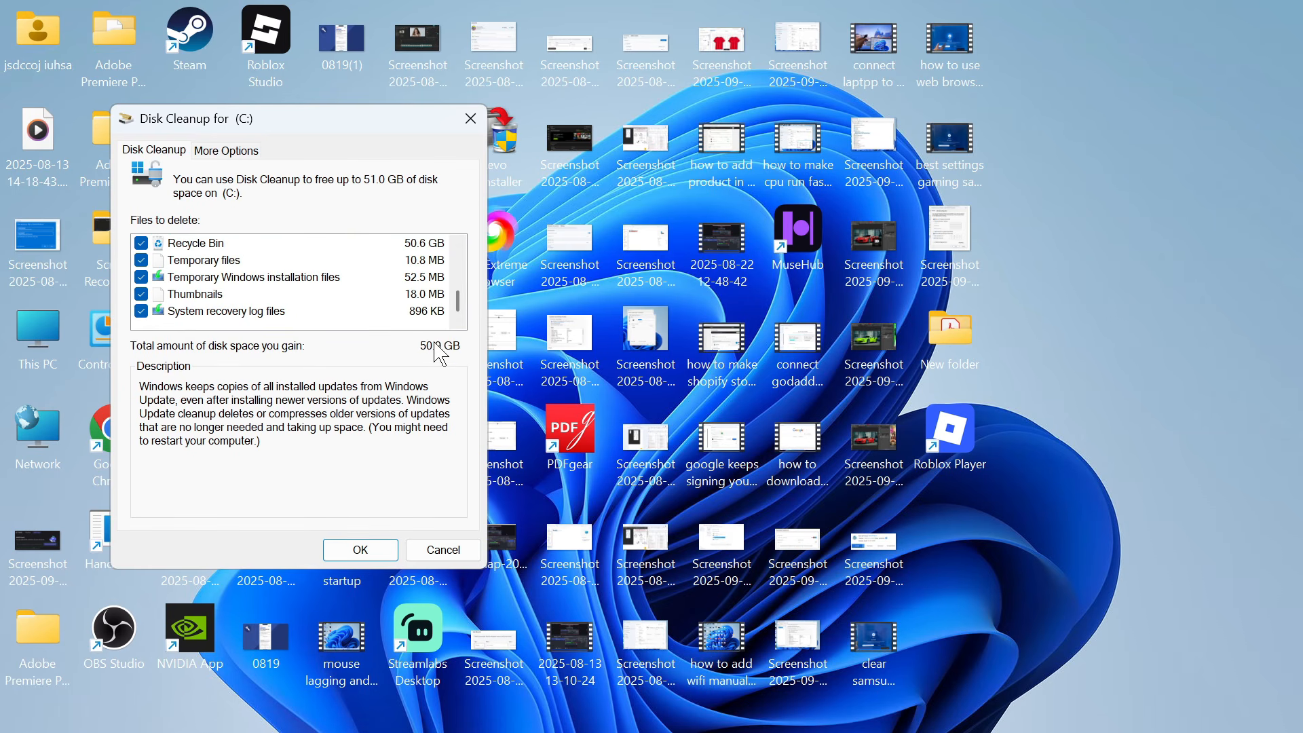
{"action": "left_click", "coordinate": [367, 548]}
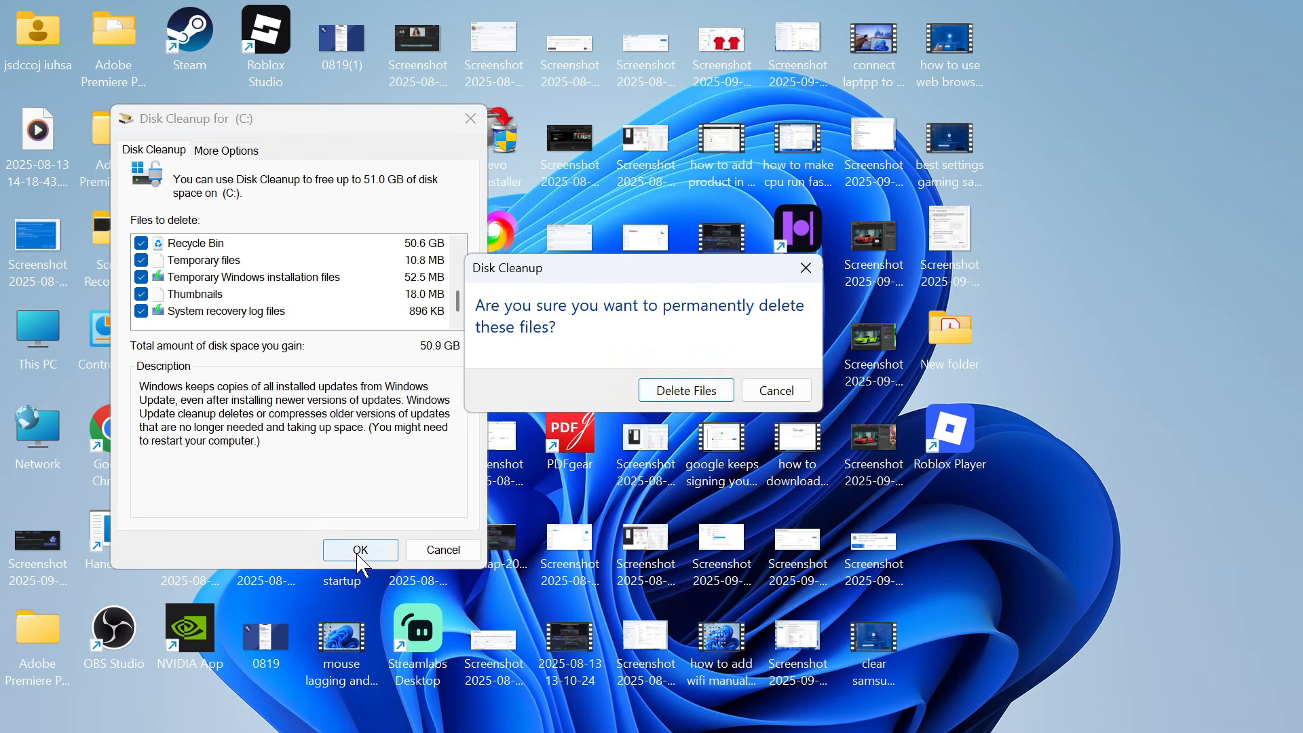
{"action": "left_click", "coordinate": [693, 393]}
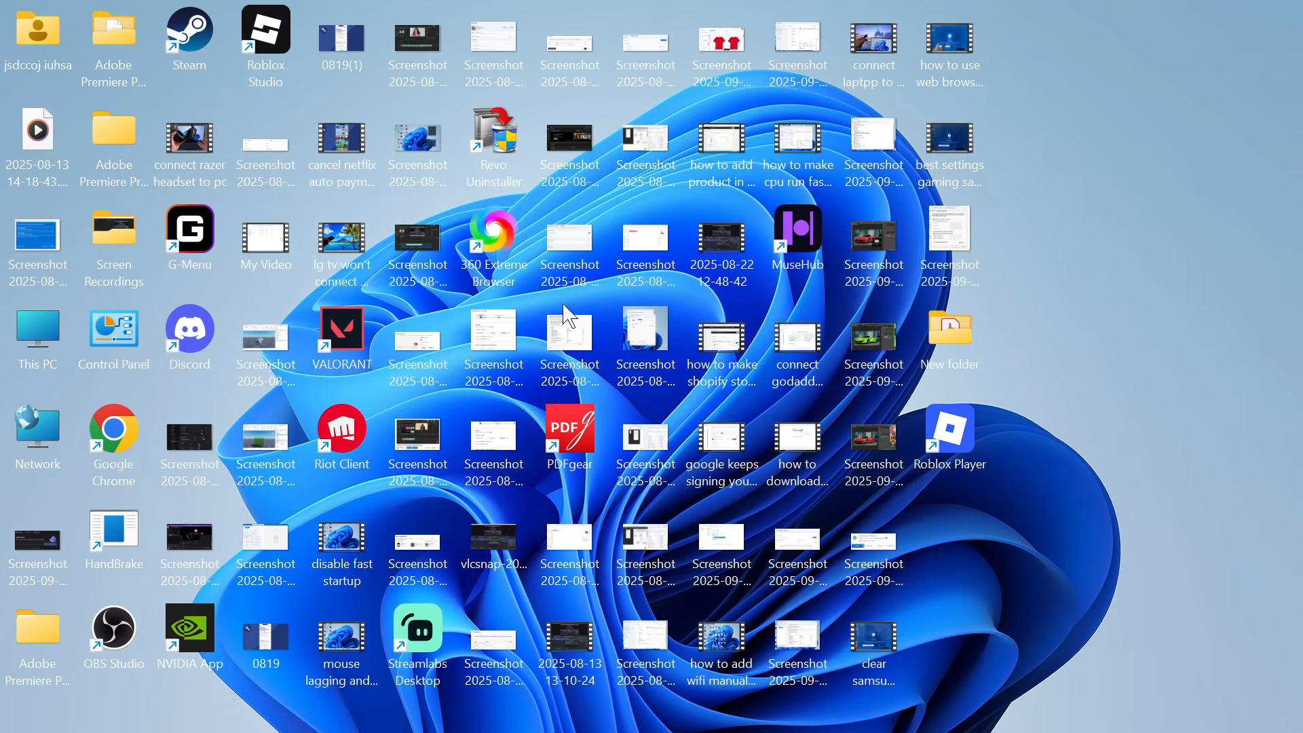